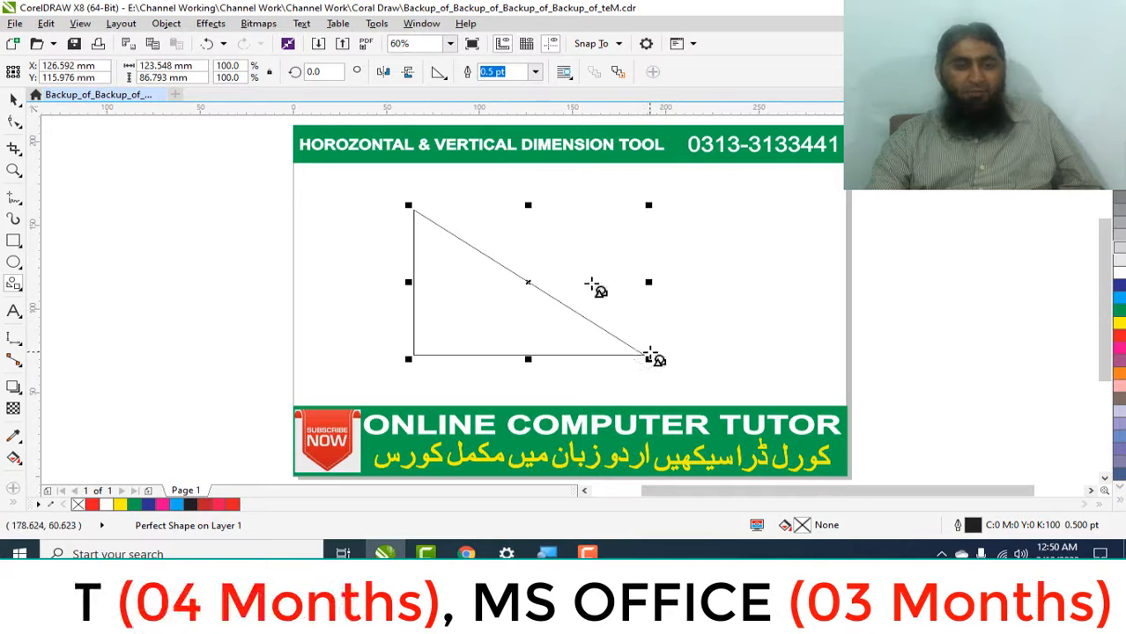
Add a horizontal dimension to the triangle's base with the Horizontal or Vertical Dimension tool, placing it just below the base
scroll(365, 284, up, 2)
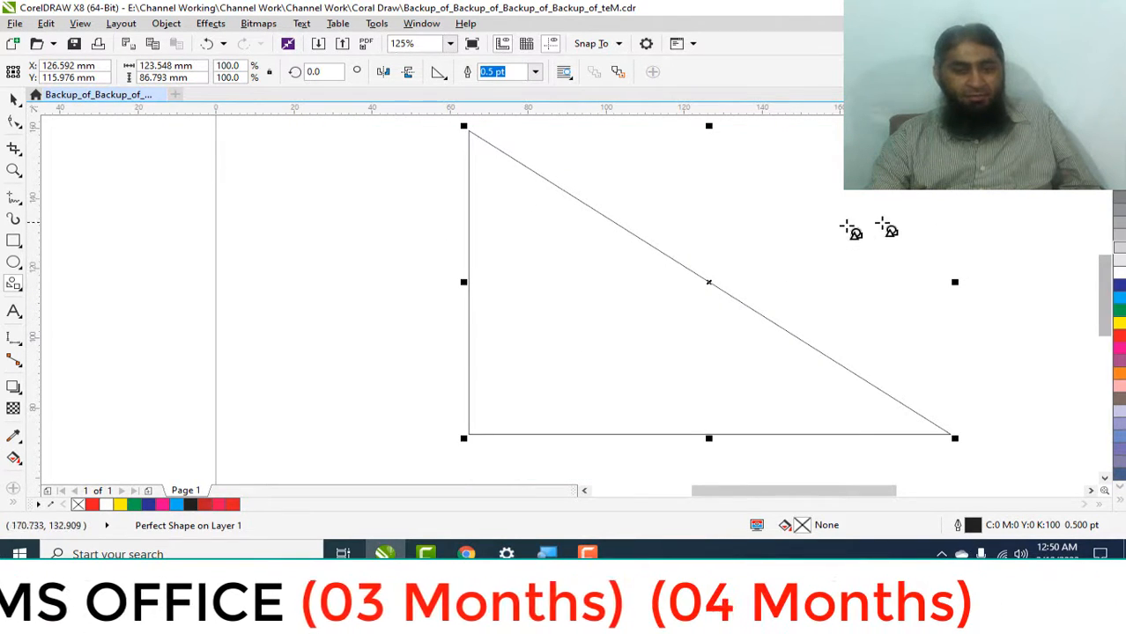
scroll(846, 231, down, 2)
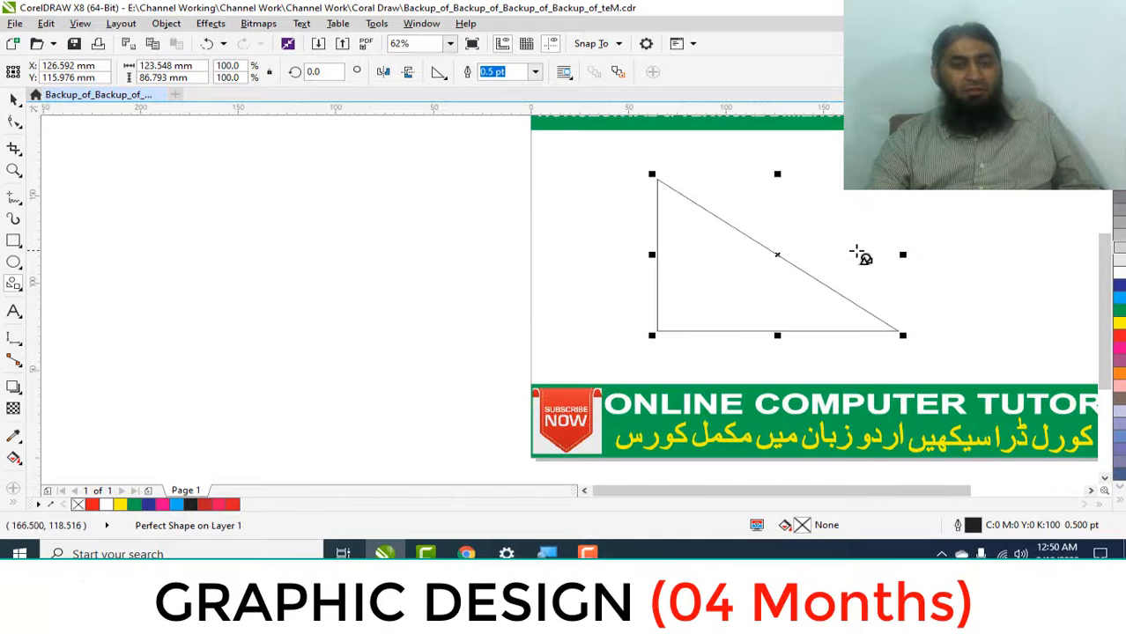
drag(860, 247, 615, 275)
scroll(495, 276, up, 1)
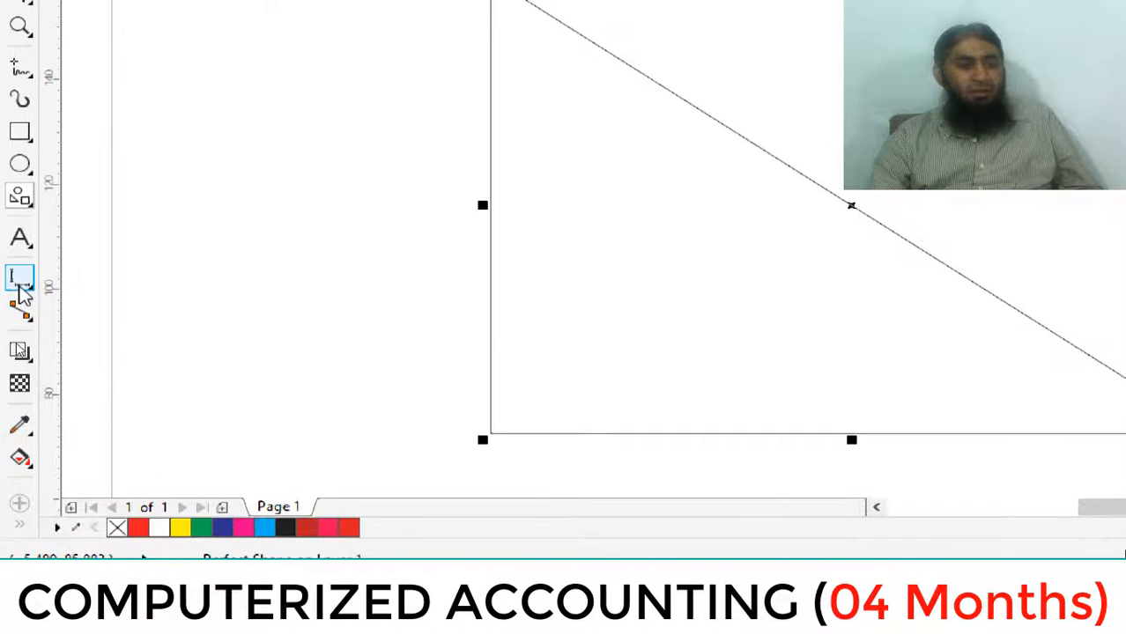
click(32, 291)
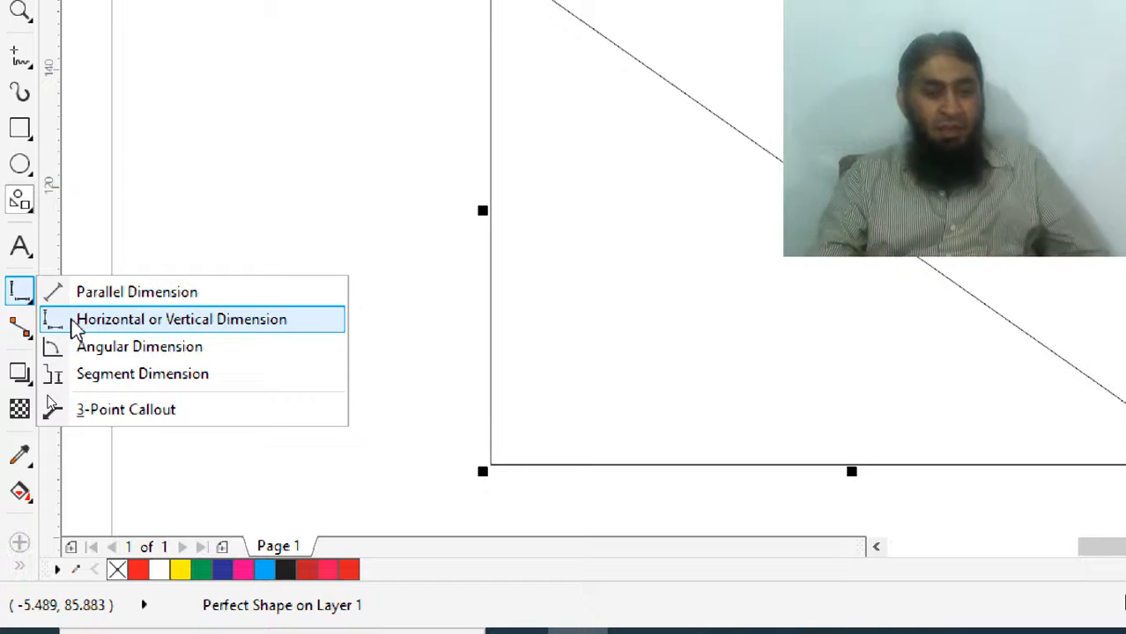
click(75, 327)
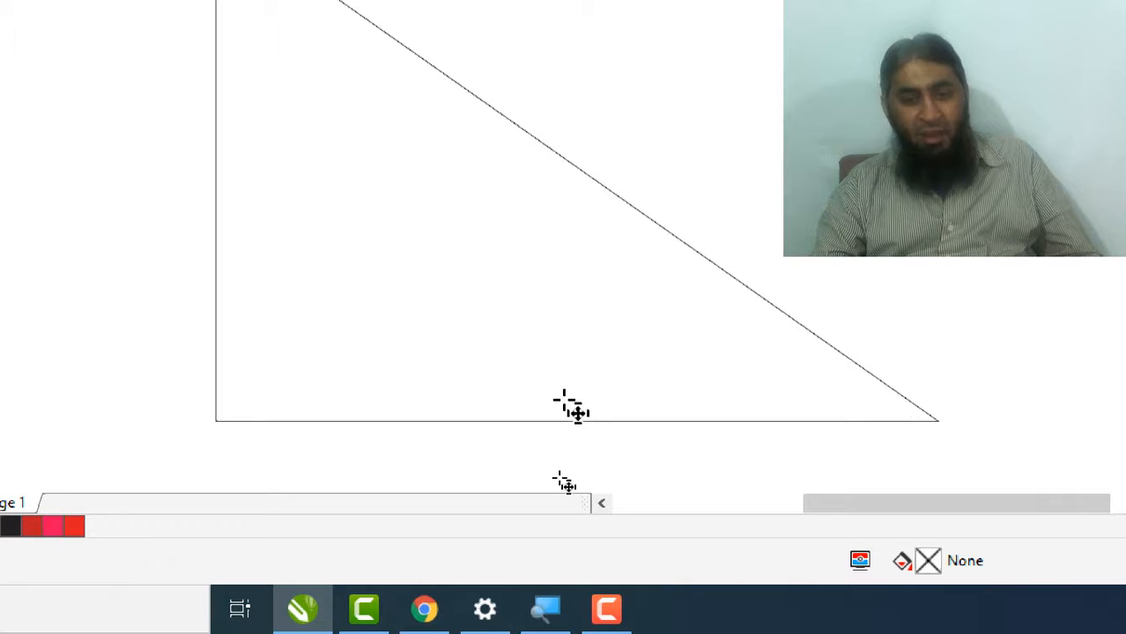
scroll(564, 401, down, 2)
scroll(571, 407, down, 3)
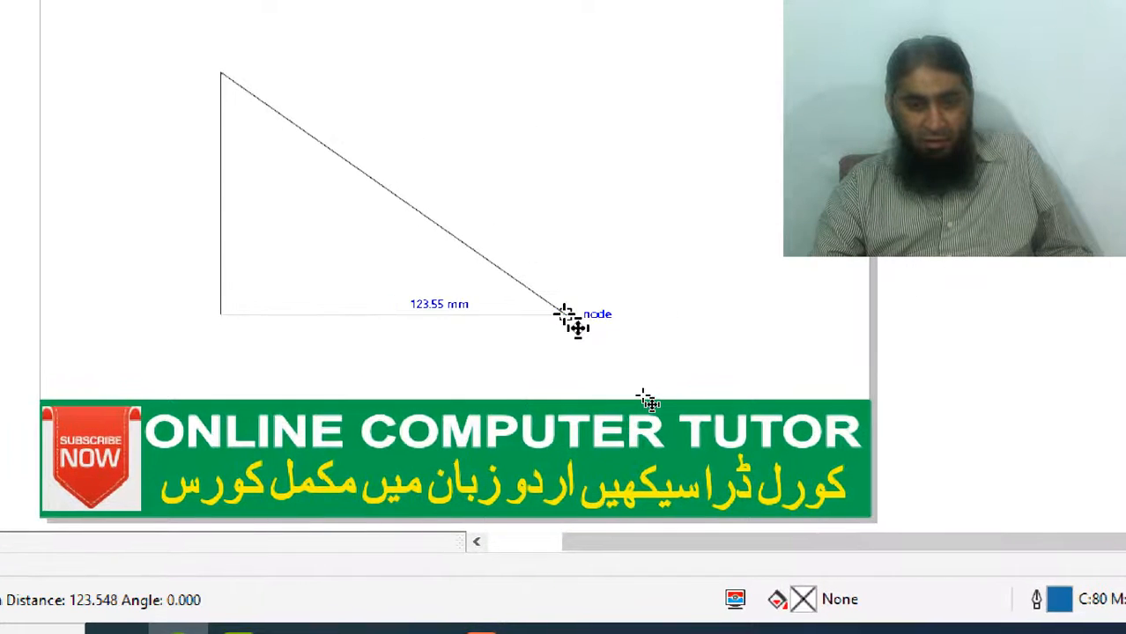
drag(565, 315, 565, 315)
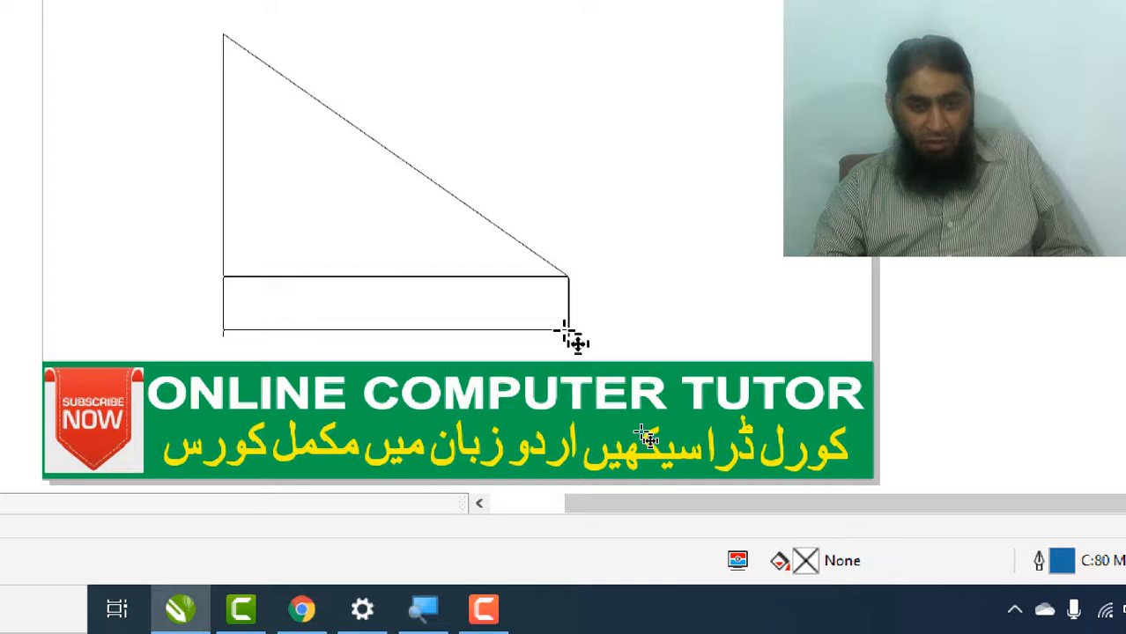
click(564, 331)
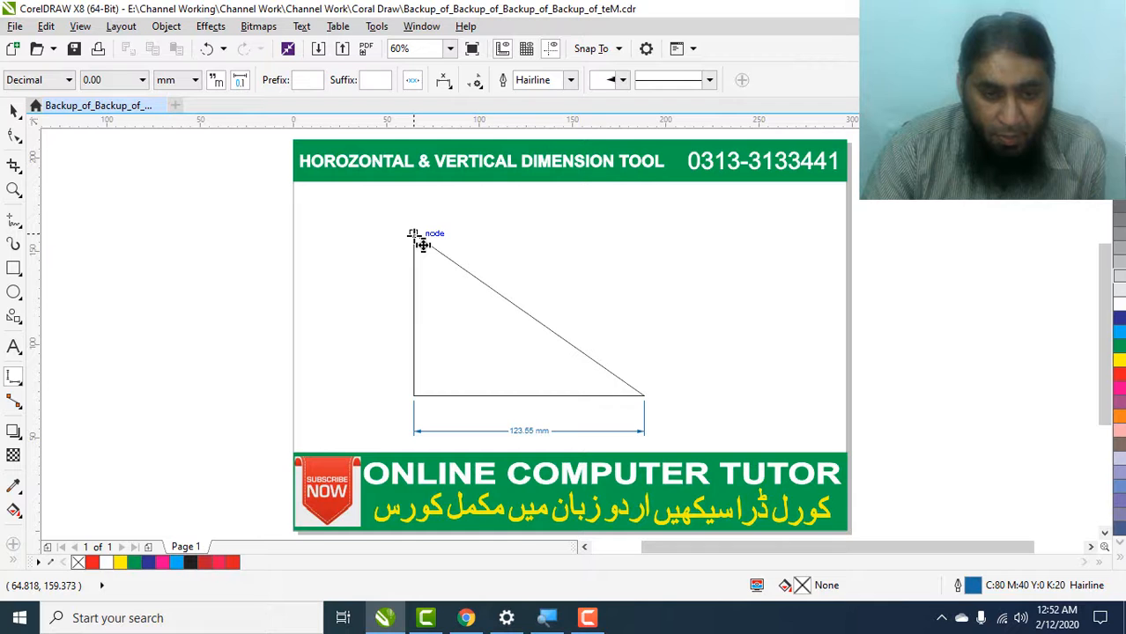
Add a vertical dimension for the triangle's height, placing its line across the sloping side, and deselect it
drag(415, 235, 555, 398)
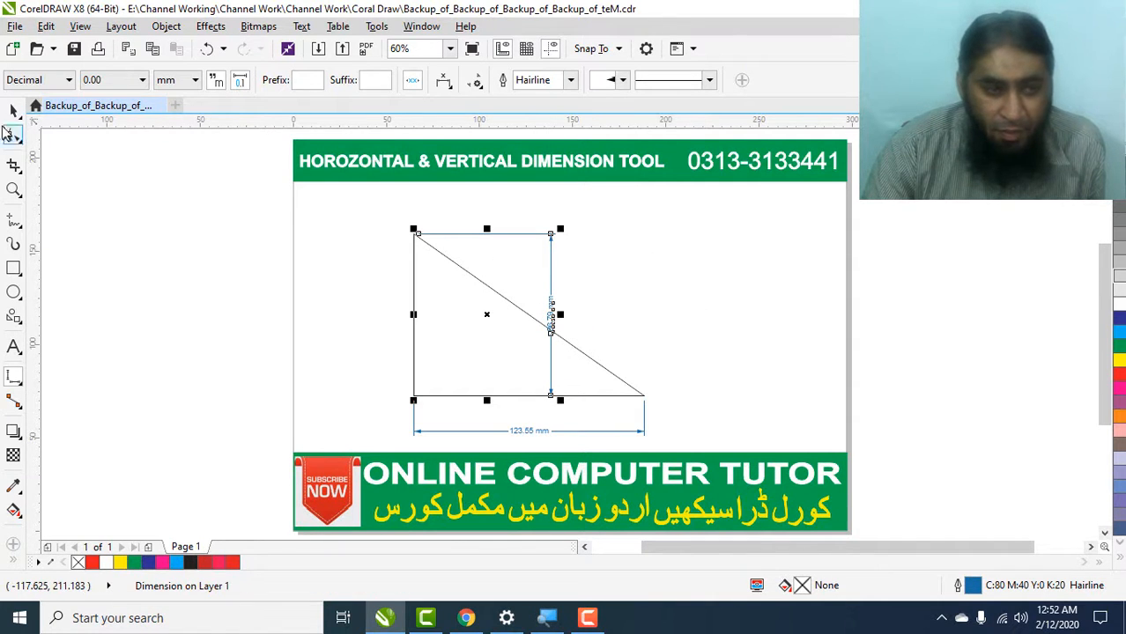
click(13, 109)
click(580, 298)
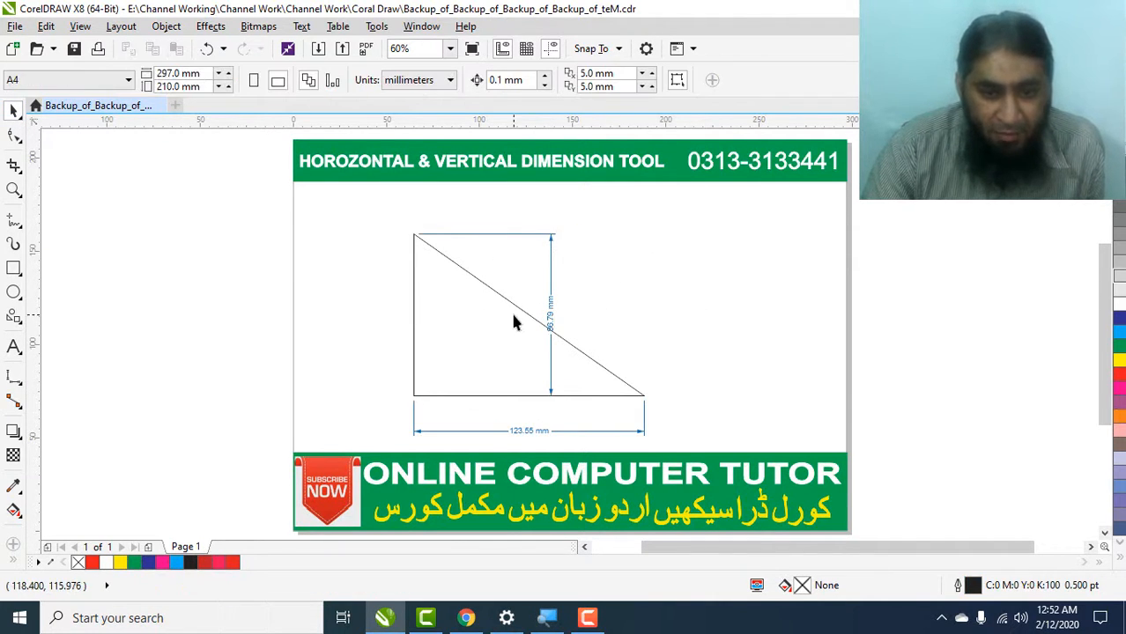
scroll(514, 321, up, 2)
scroll(604, 321, down, 2)
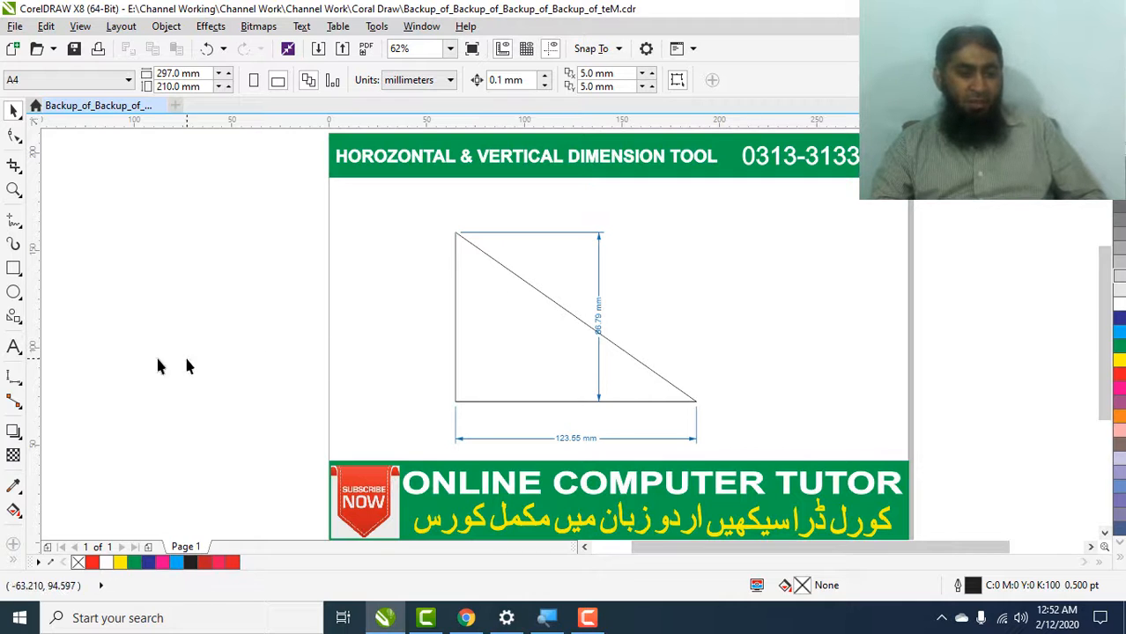
Select the horizontal dimension below the triangle for editing and set its dimension style to Fractional
click(13, 377)
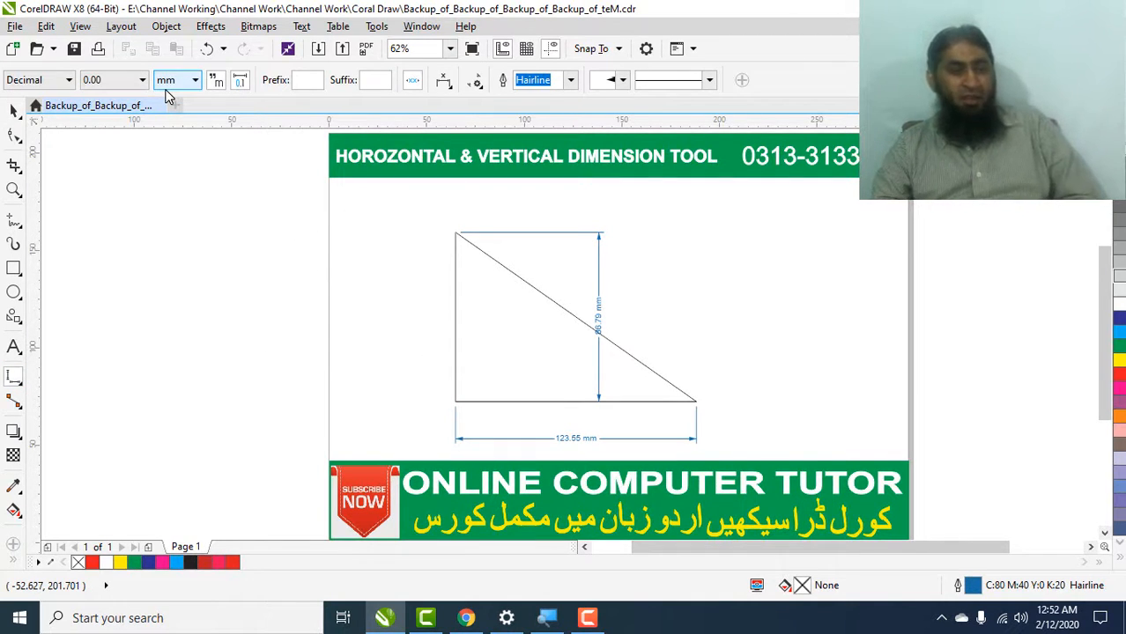
scroll(583, 443, up, 2)
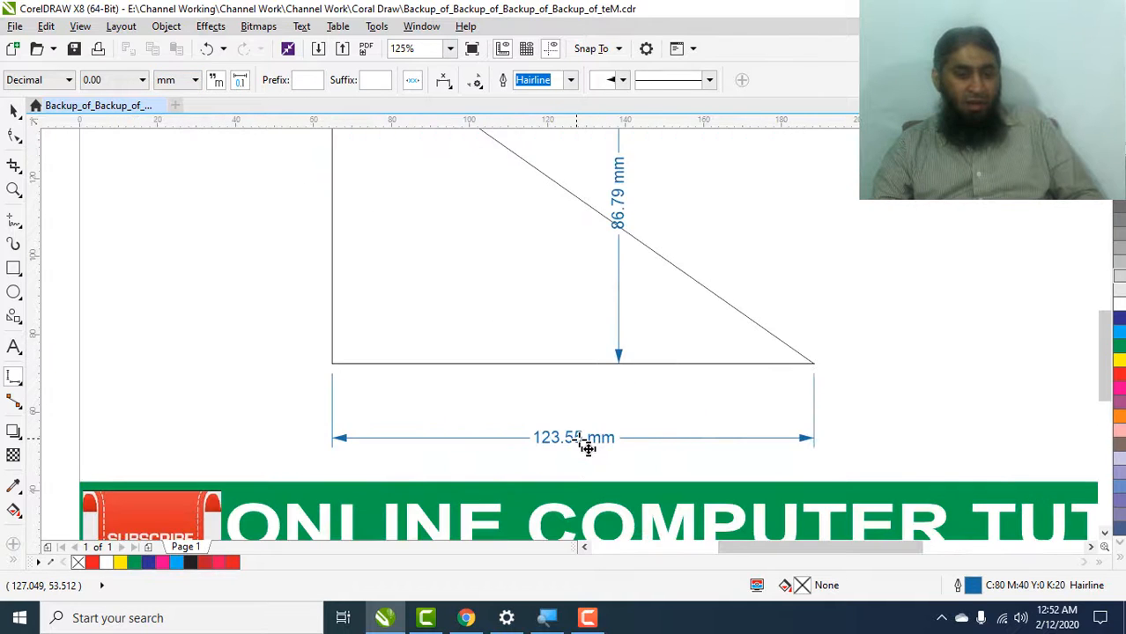
scroll(586, 448, up, 2)
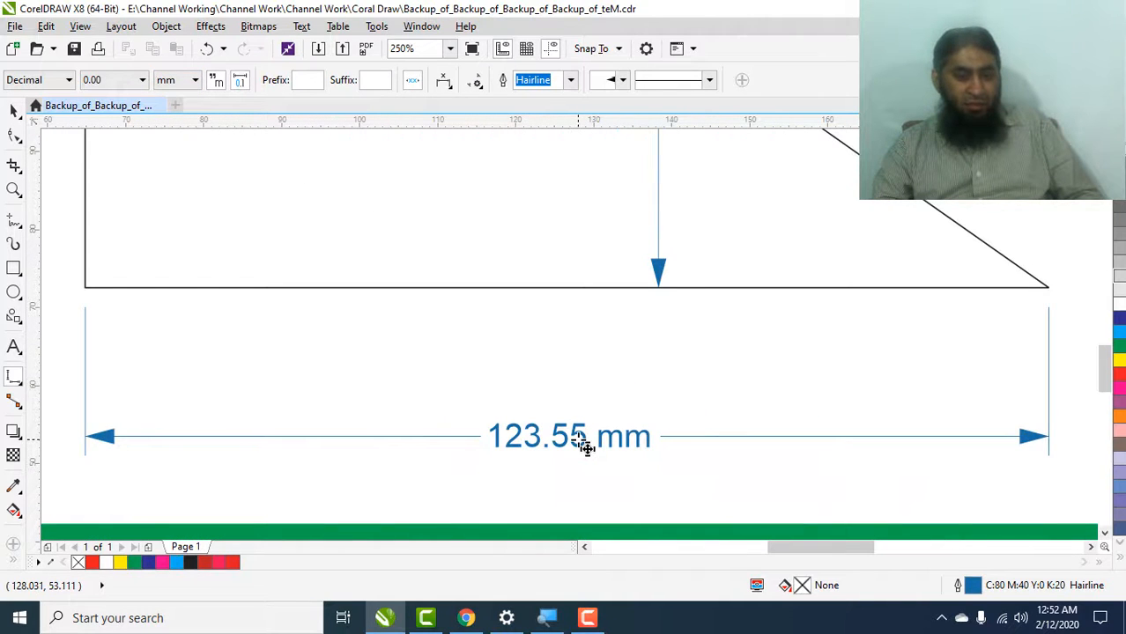
click(721, 435)
click(62, 81)
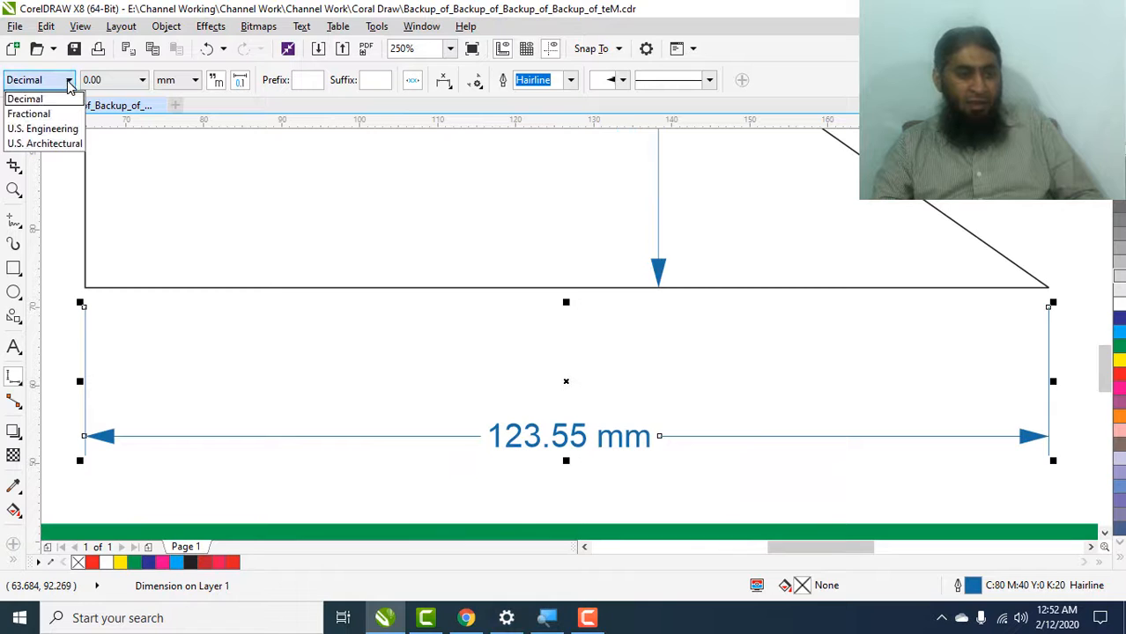
click(30, 114)
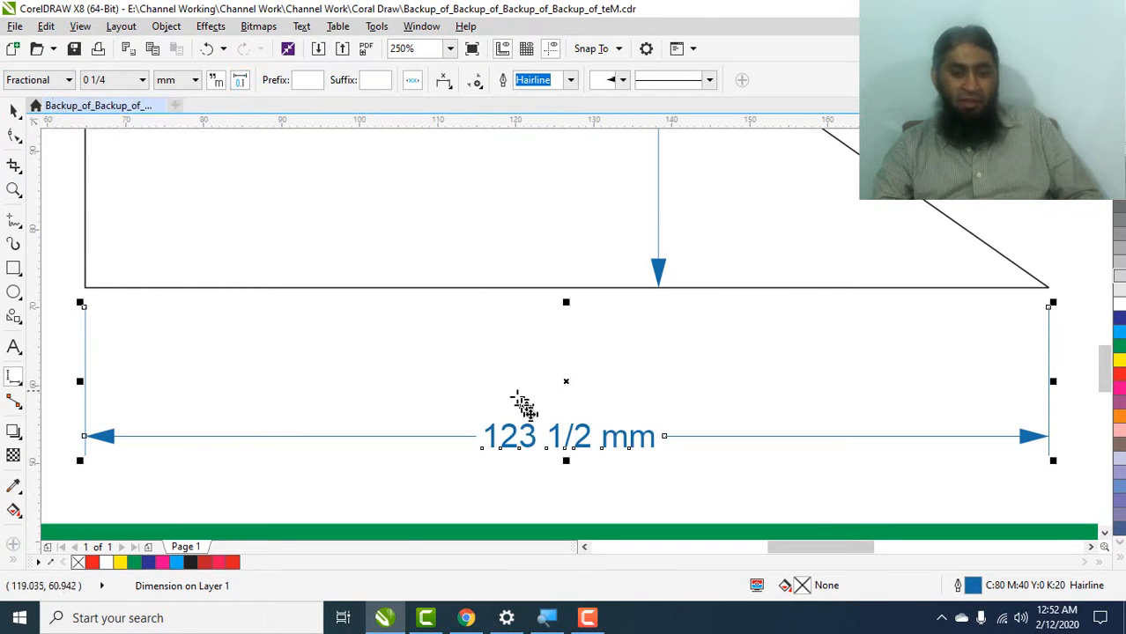
Try the U.S. Engineering style on the base dimension, and return the style to Decimal
click(69, 81)
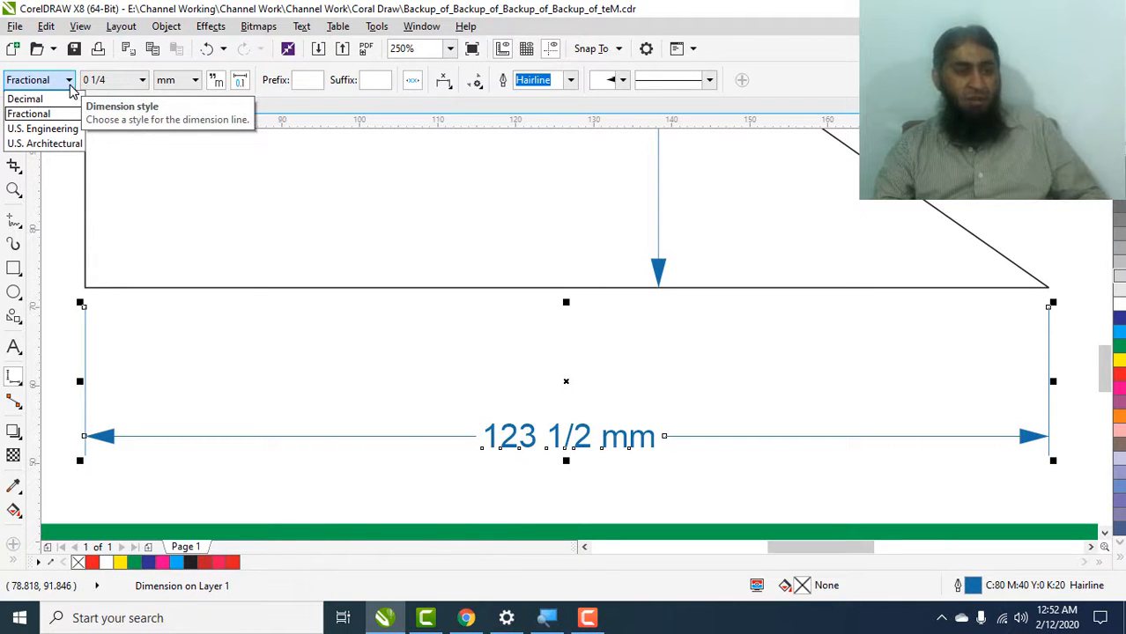
click(71, 88)
click(69, 81)
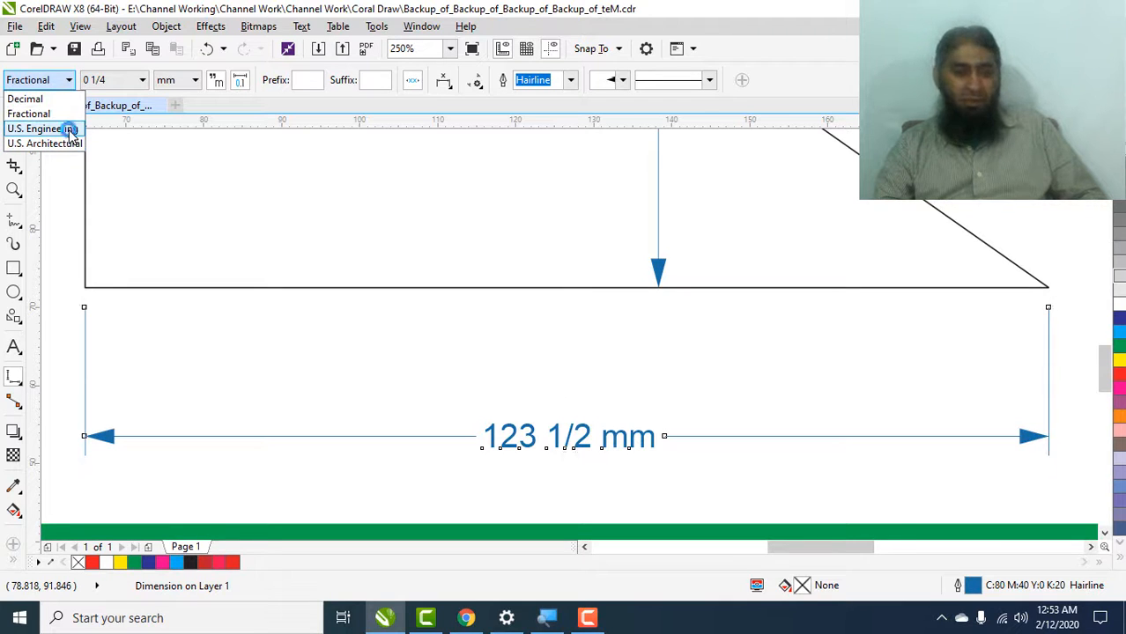
click(71, 130)
click(53, 82)
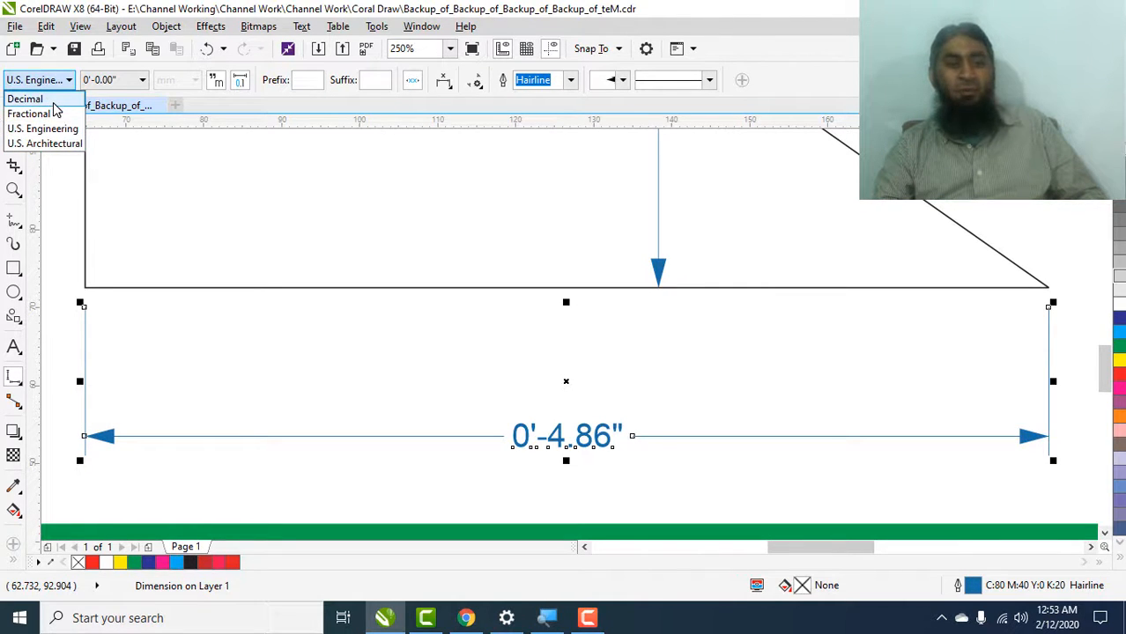
click(53, 100)
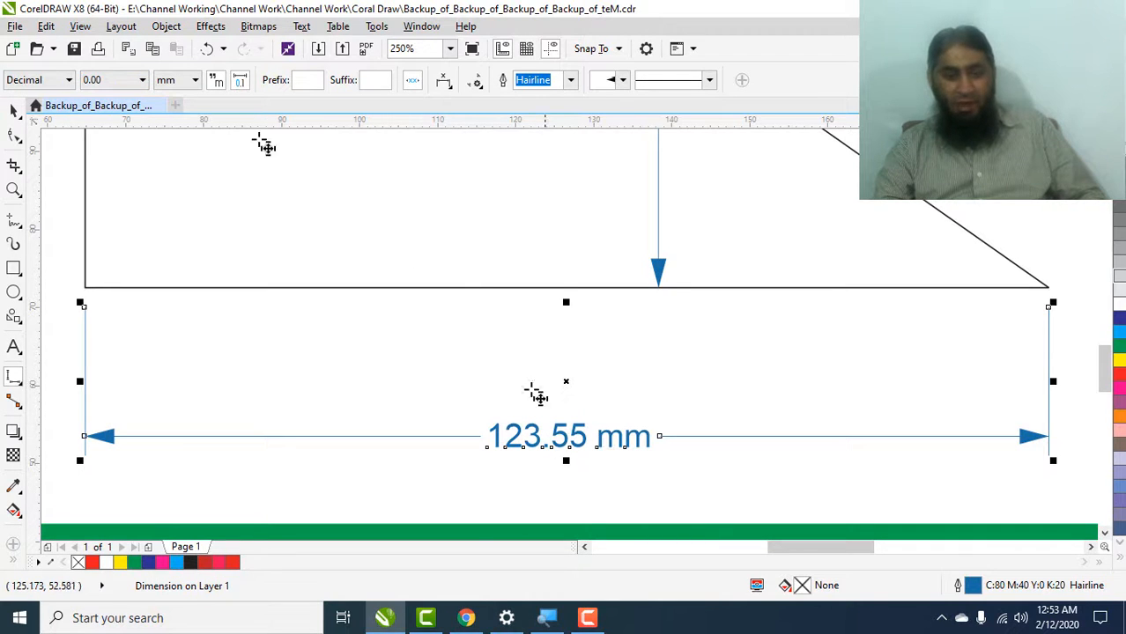
Try a precision of 0 on the base dimension, and set the precision back to 0.00
click(141, 79)
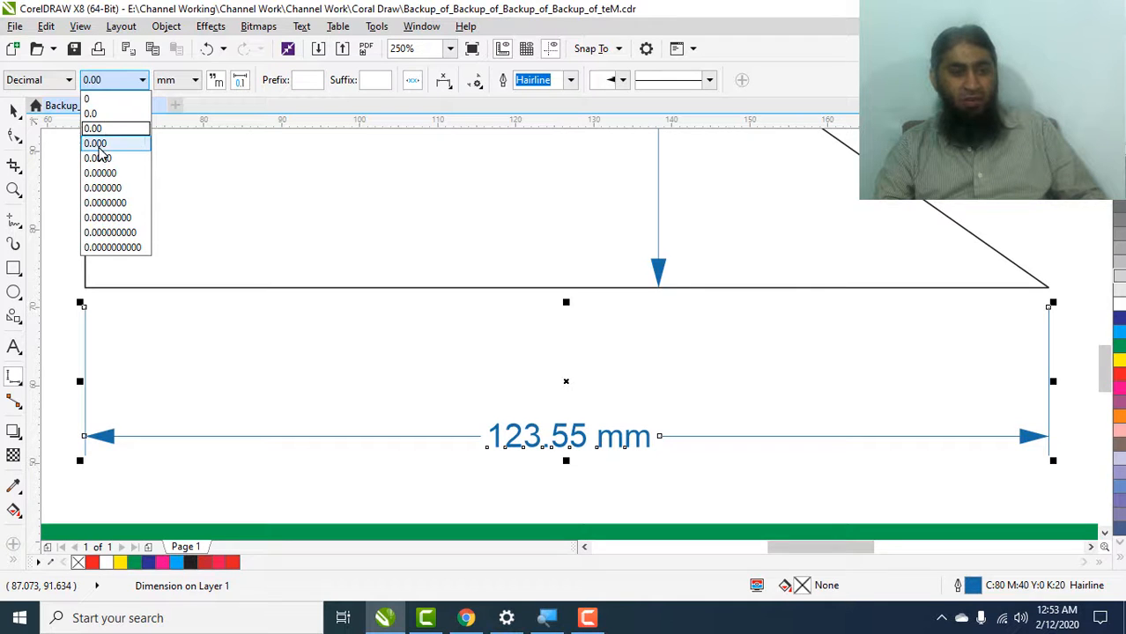
click(97, 100)
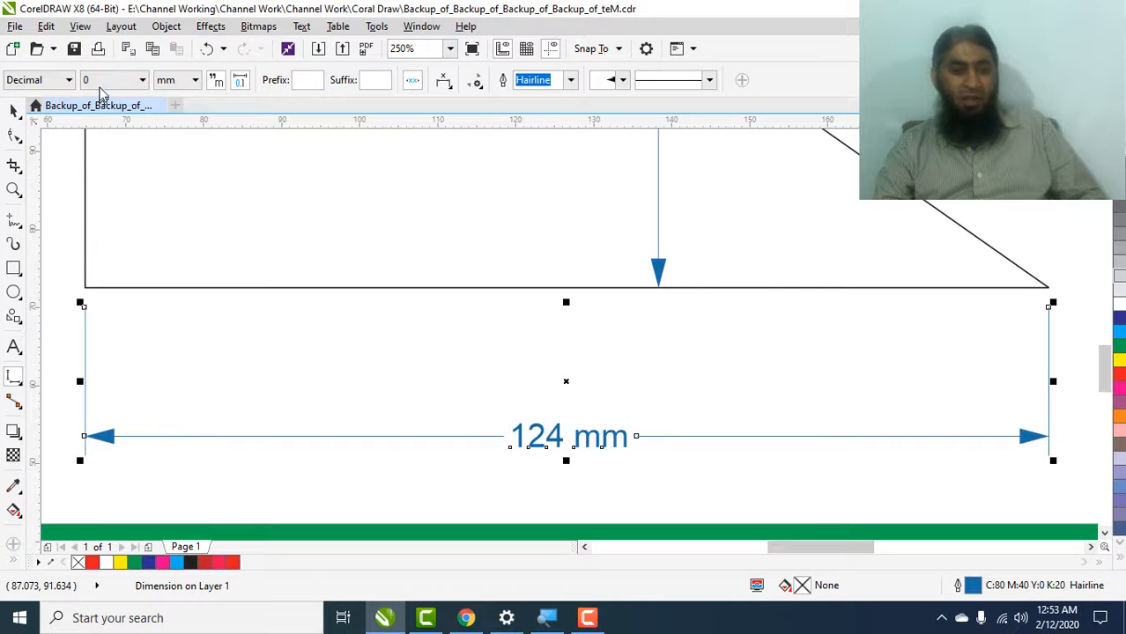
click(138, 82)
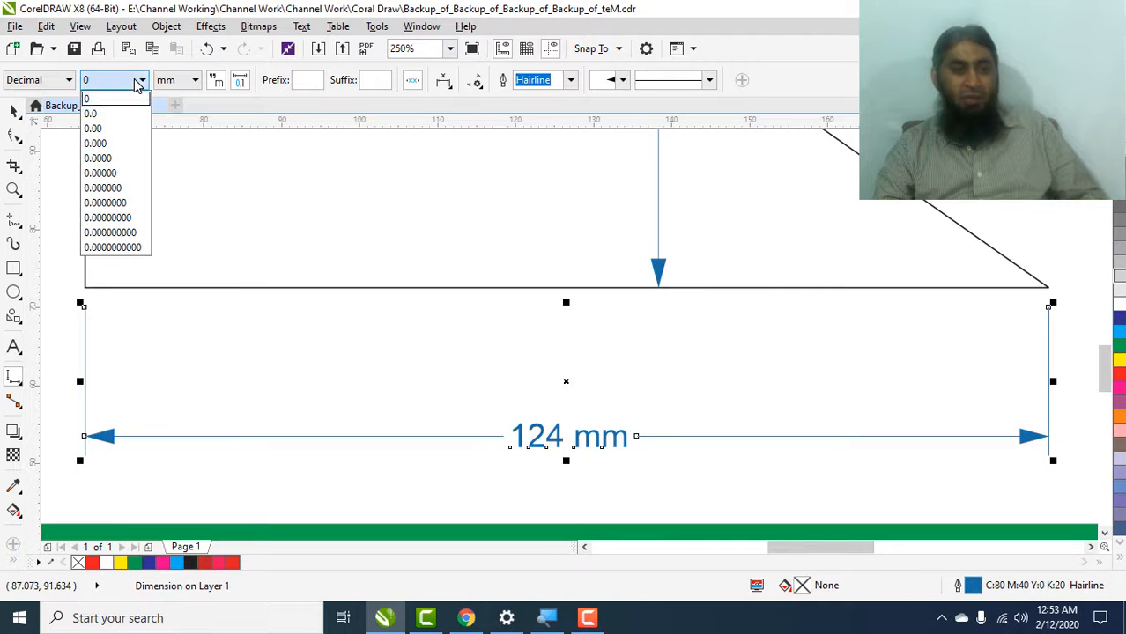
click(124, 132)
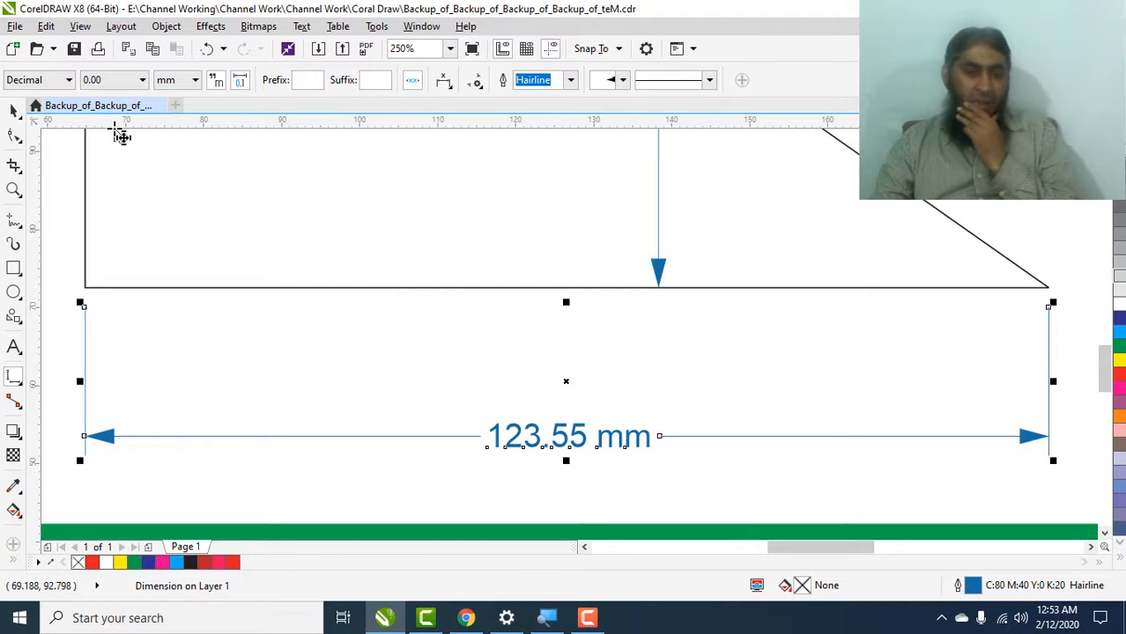
Choose mm as the base dimension's unit, and turn its unit display off and on again
click(195, 80)
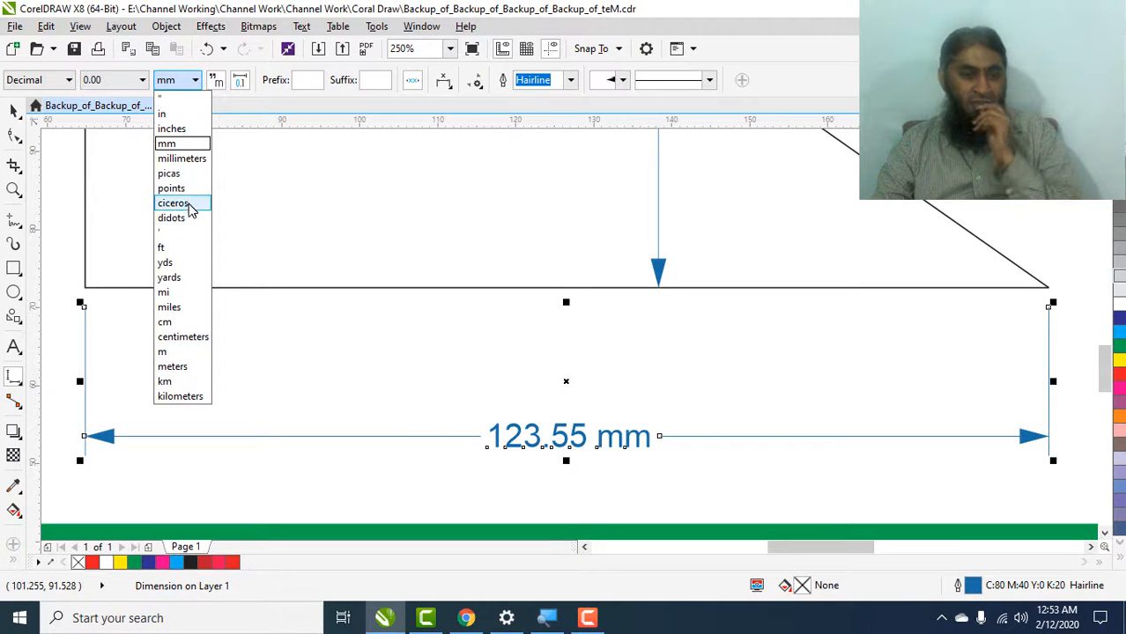
click(173, 148)
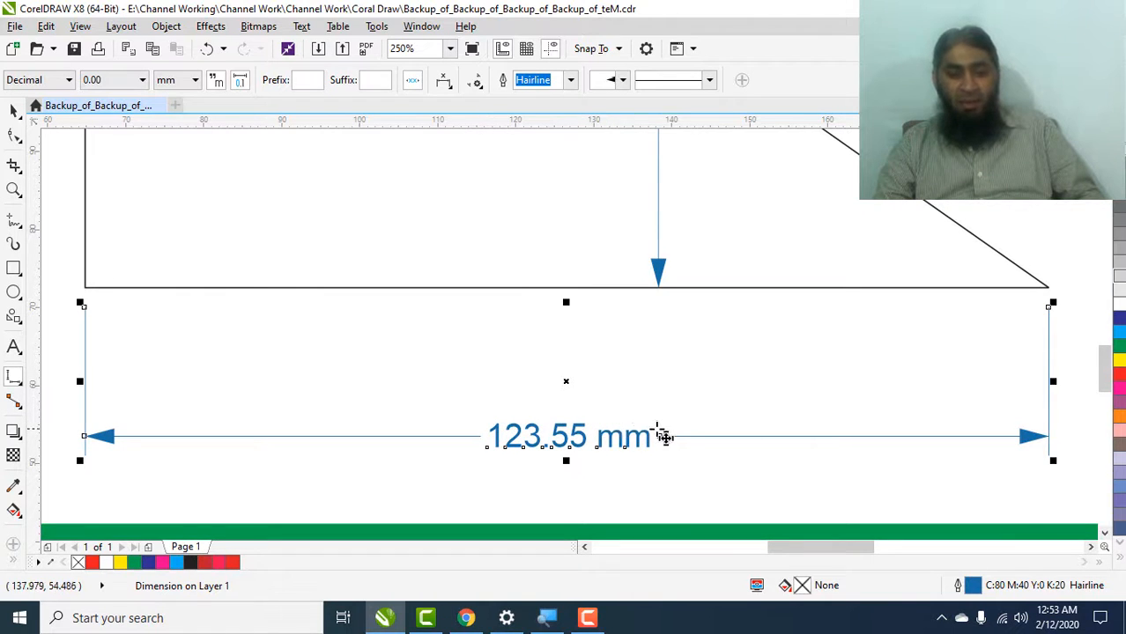
click(216, 81)
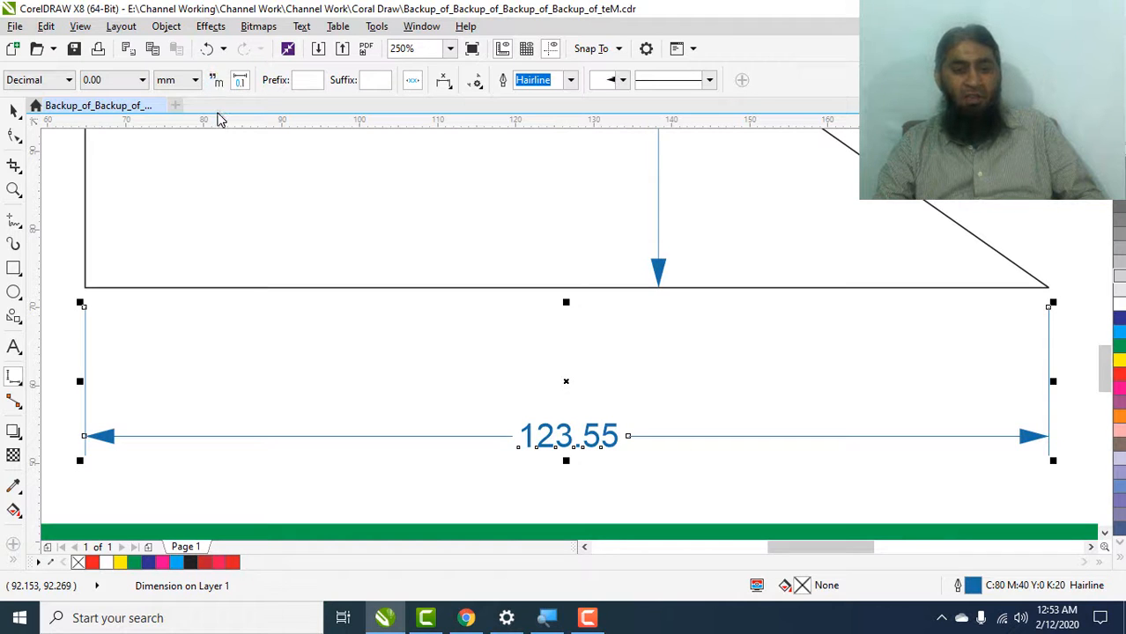
click(216, 83)
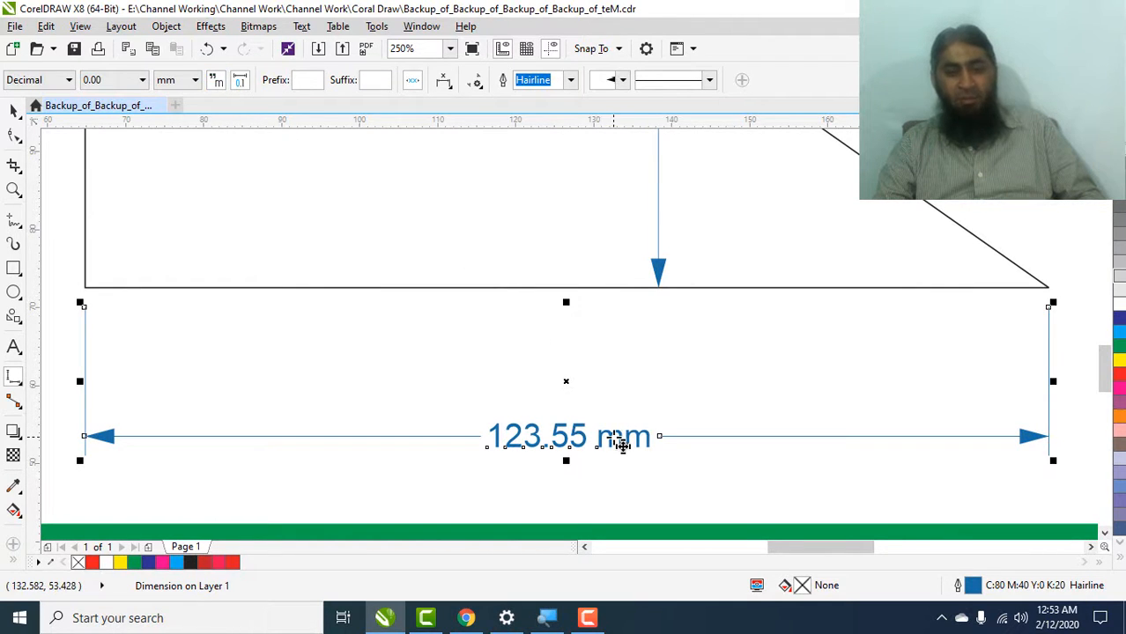
click(241, 81)
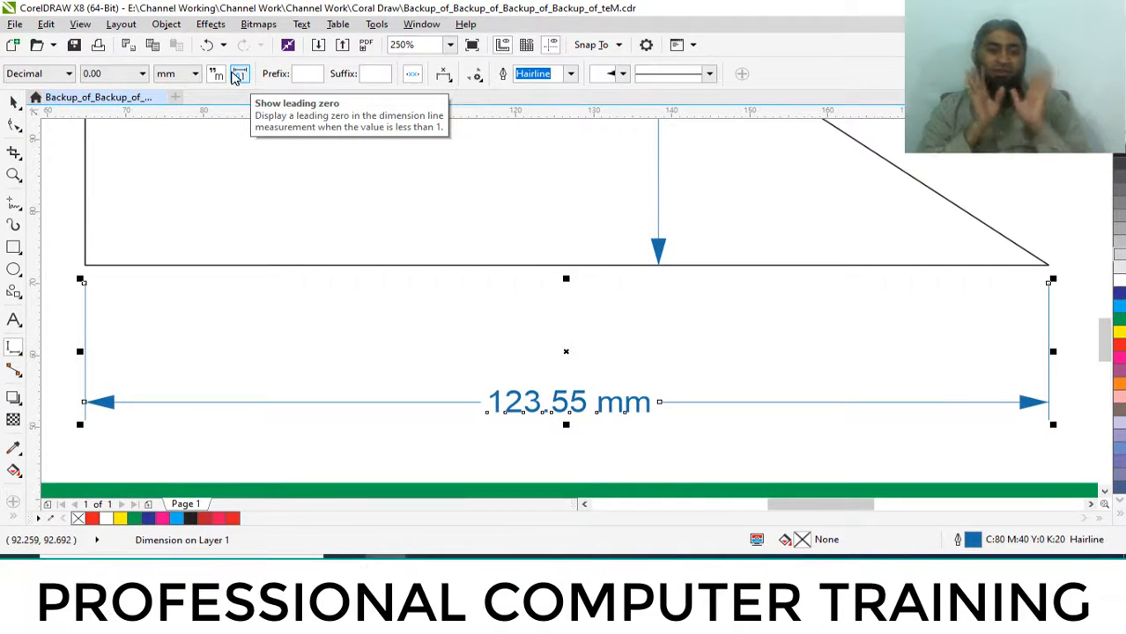
Add the prefix "K" and the suffix "L" to the base dimension's text
click(297, 74)
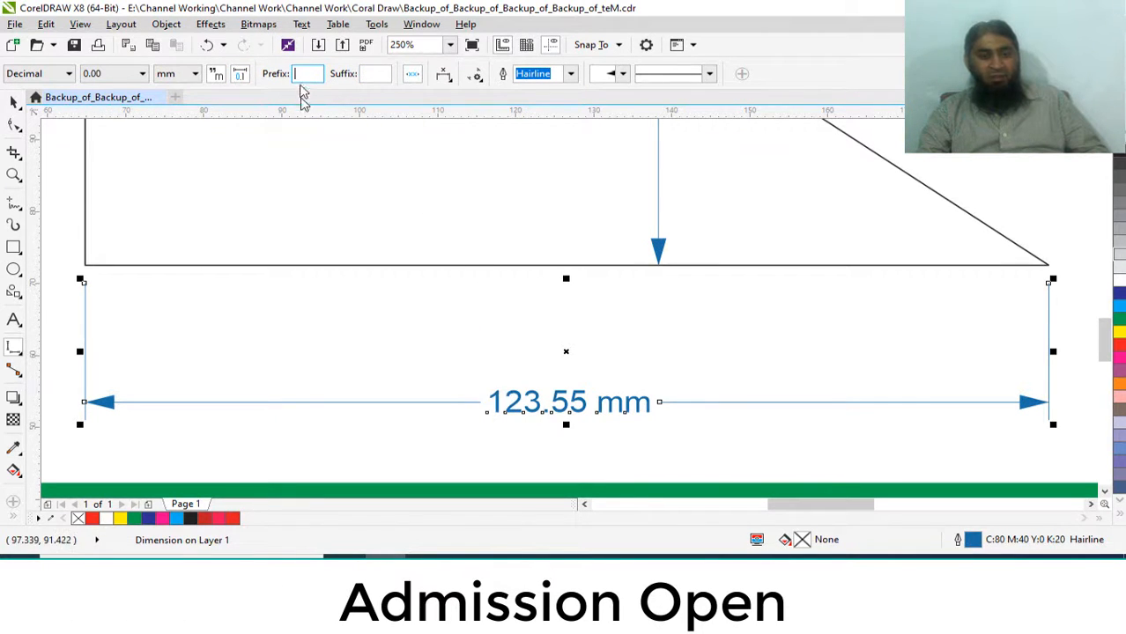
text(K)
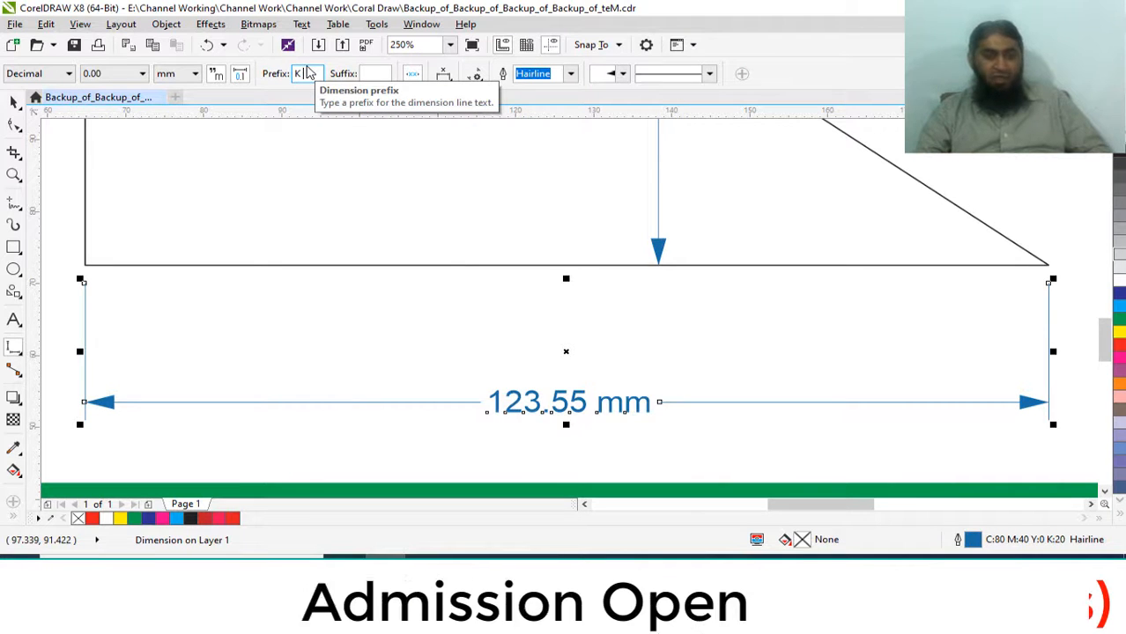
click(377, 73)
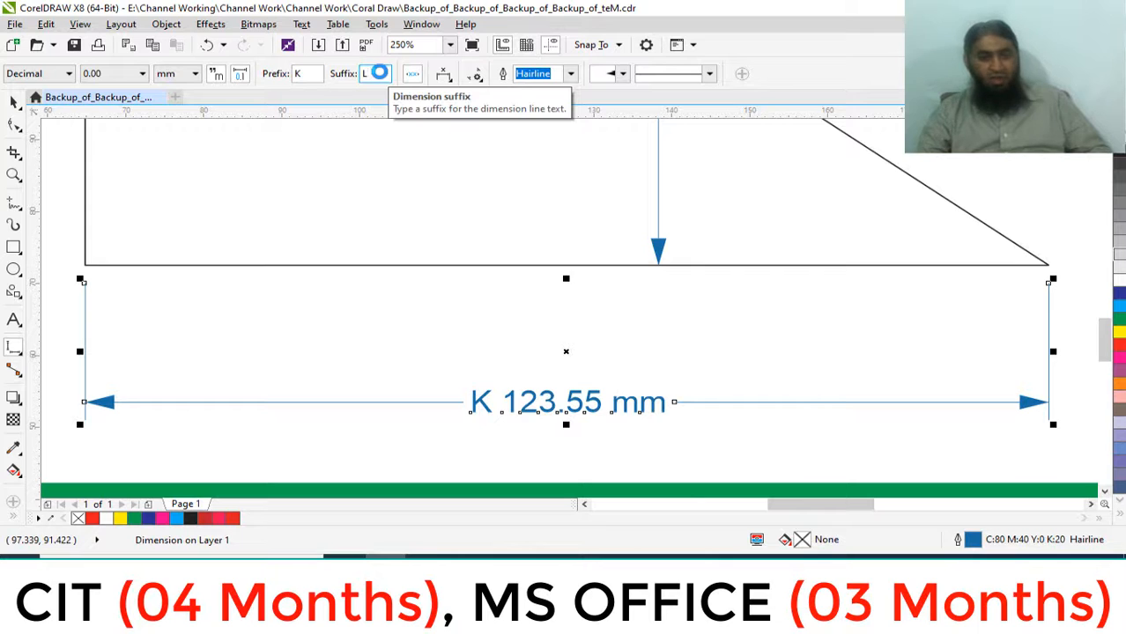
text(L)
Clear both the suffix and the prefix from the base dimension's text
click(312, 74)
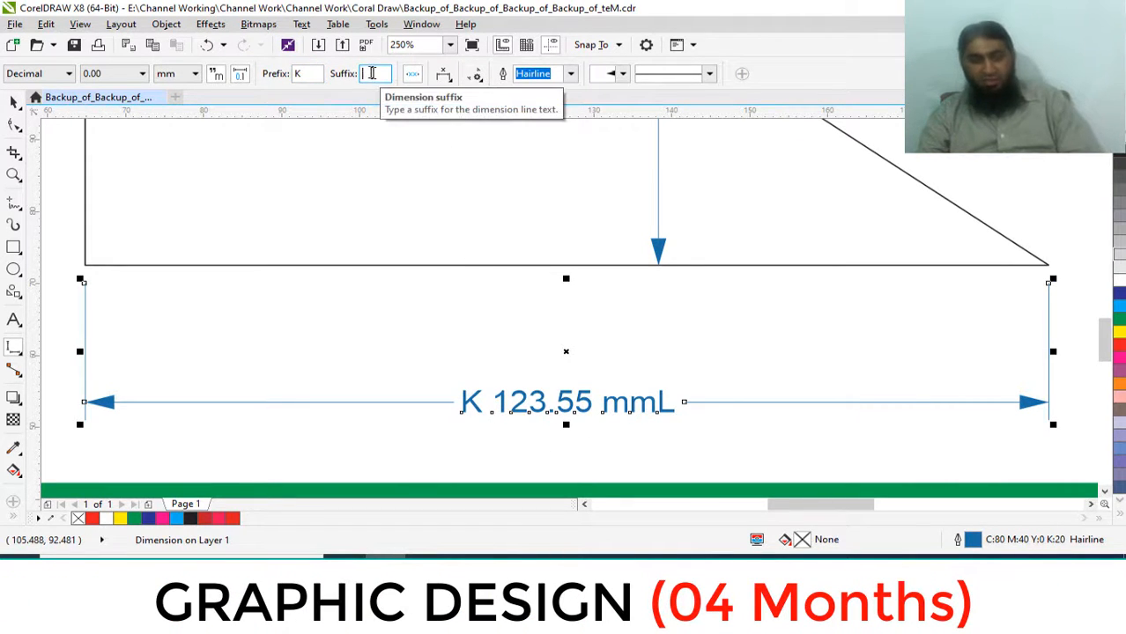
key(BackSpace)
click(314, 75)
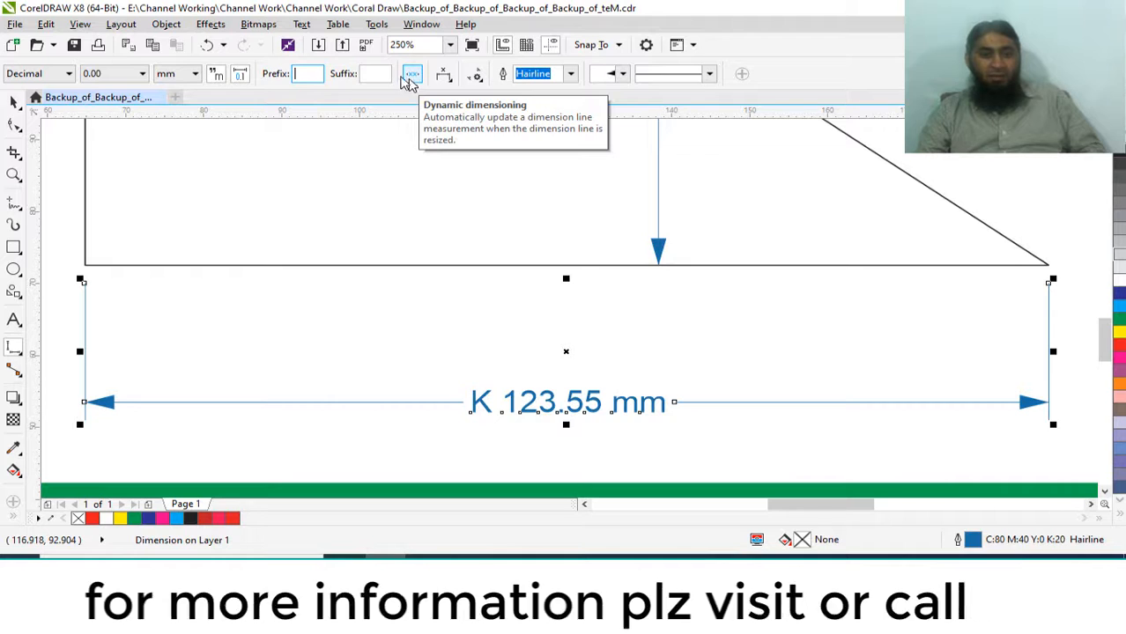
key(Tab)
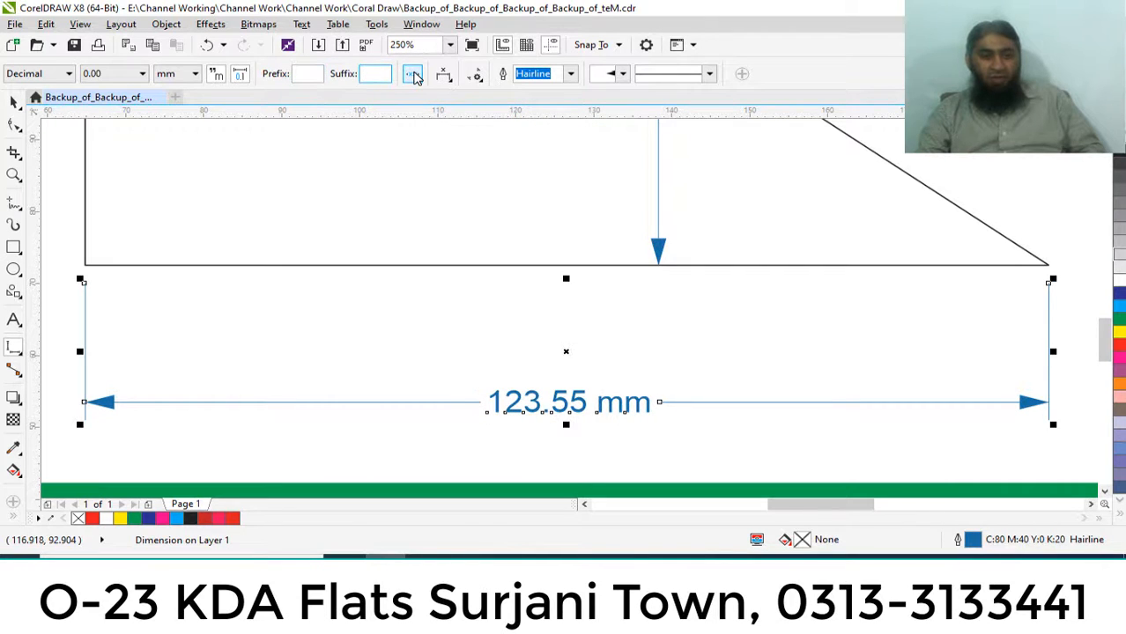
Turn off dynamic dimensioning for the base dimension and scale the triangle down to a base of about 97 mm
click(415, 76)
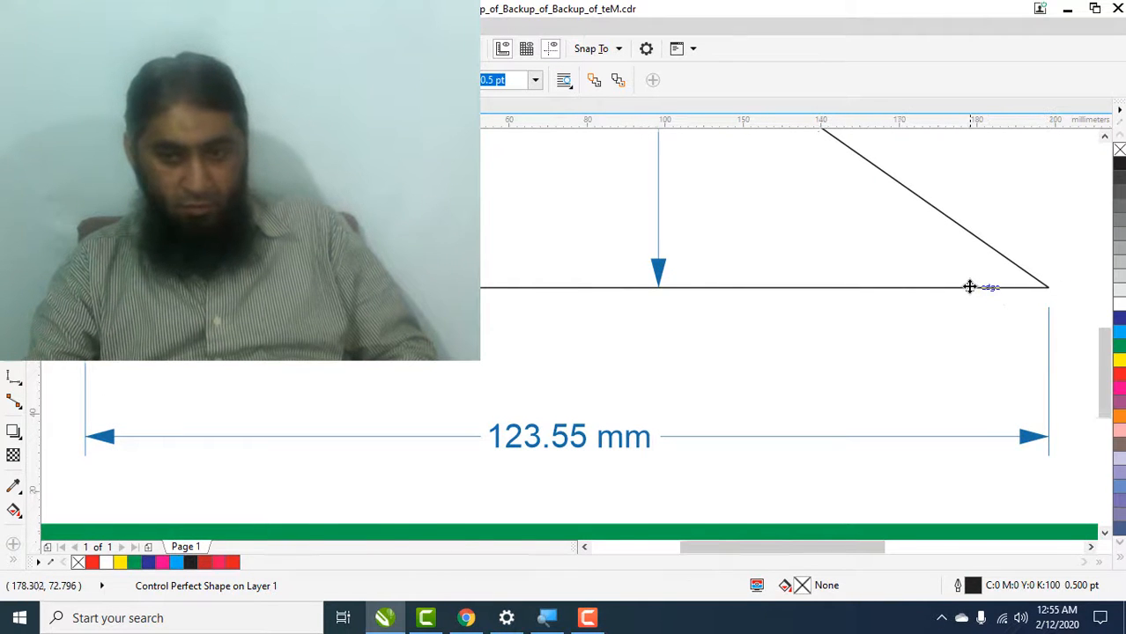
scroll(967, 283, down, 2)
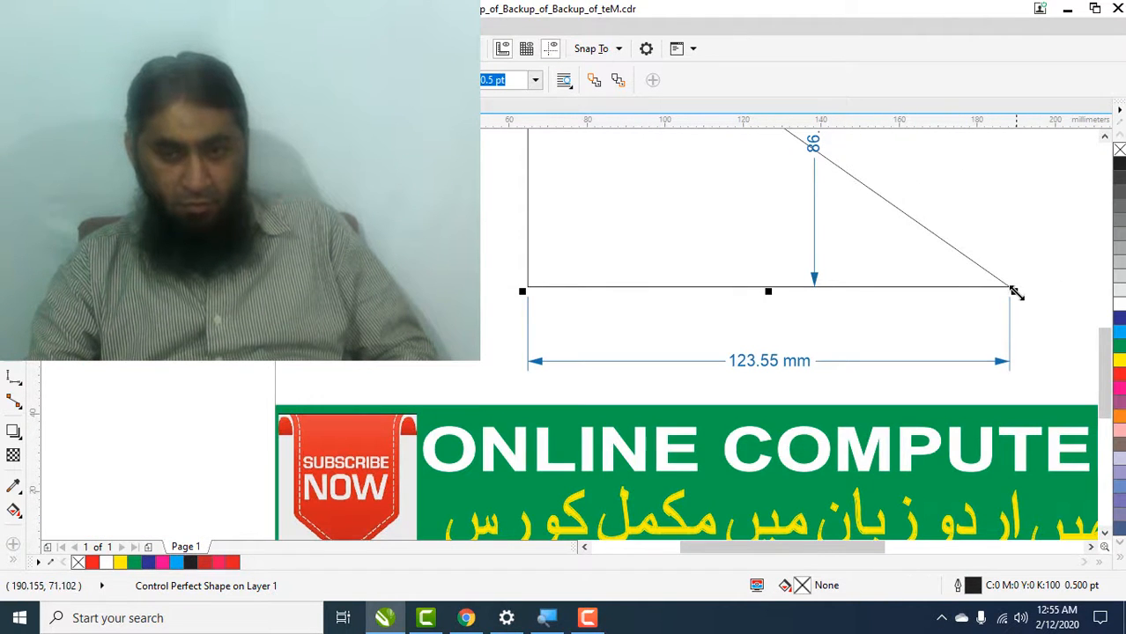
drag(1015, 291, 958, 290)
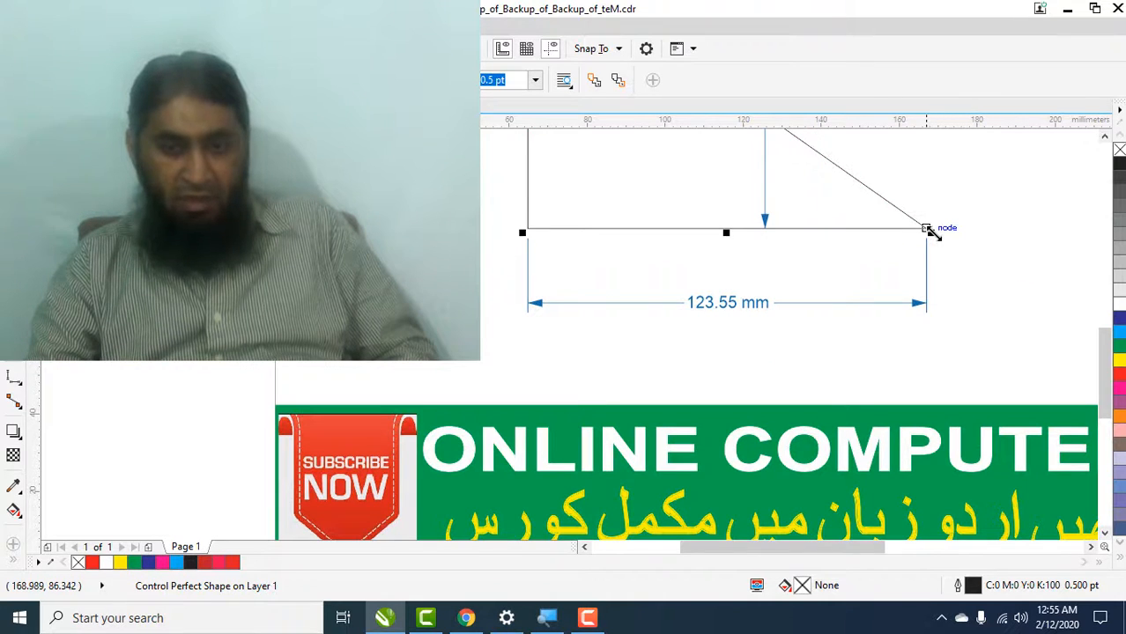
drag(927, 229, 904, 217)
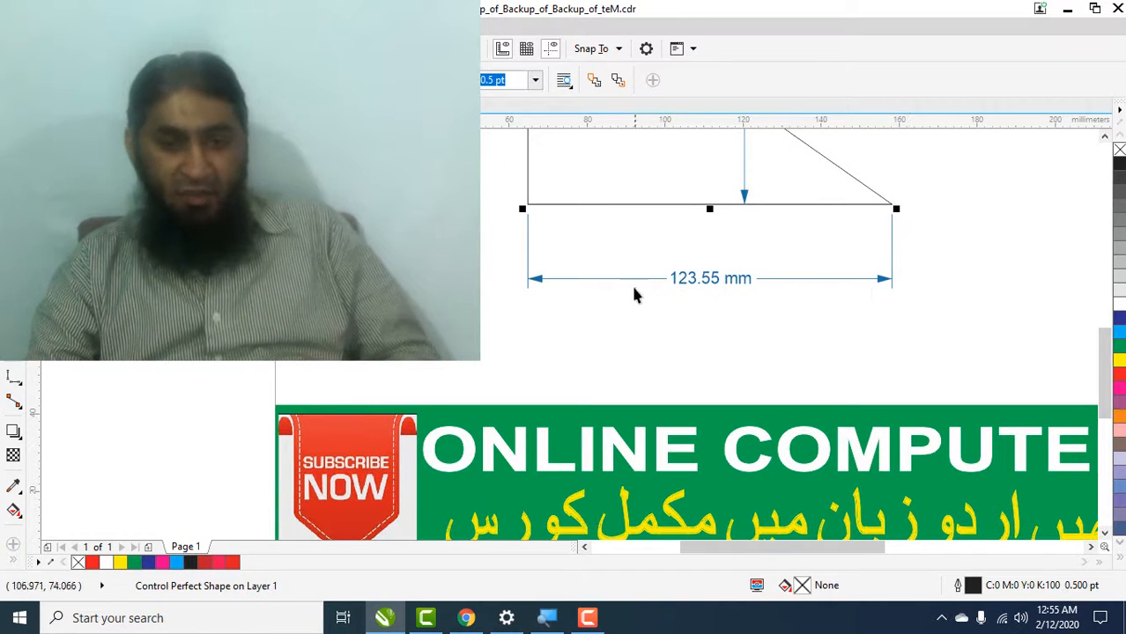
drag(901, 213, 936, 229)
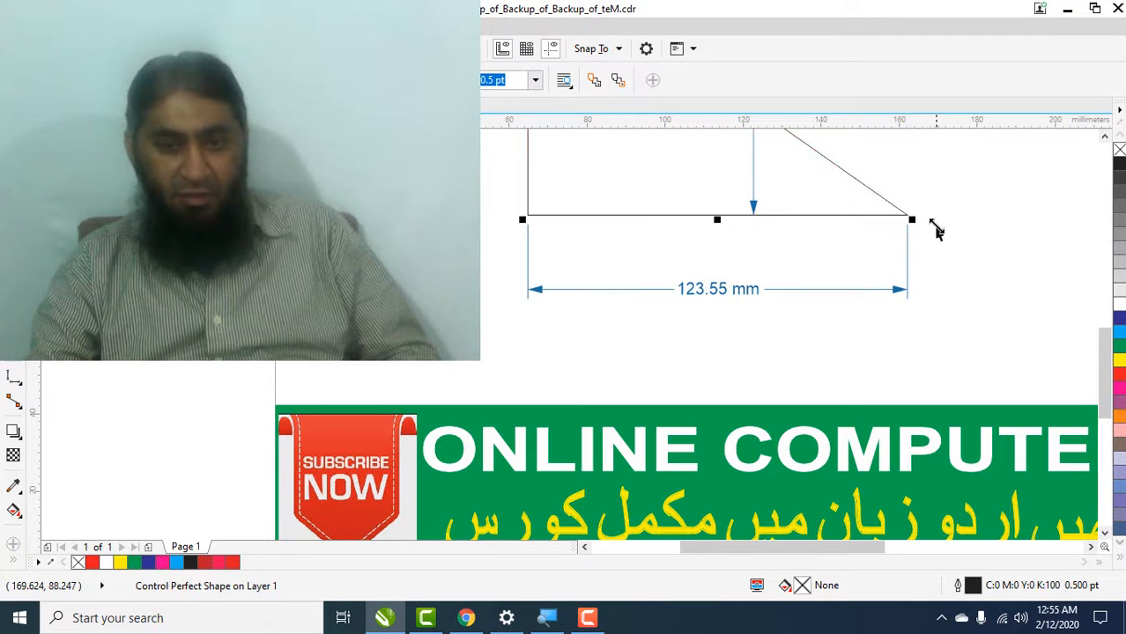
Turn dynamic dimensioning back on for the base dimension and scale the triangle up to a base of about 112 mm
click(15, 379)
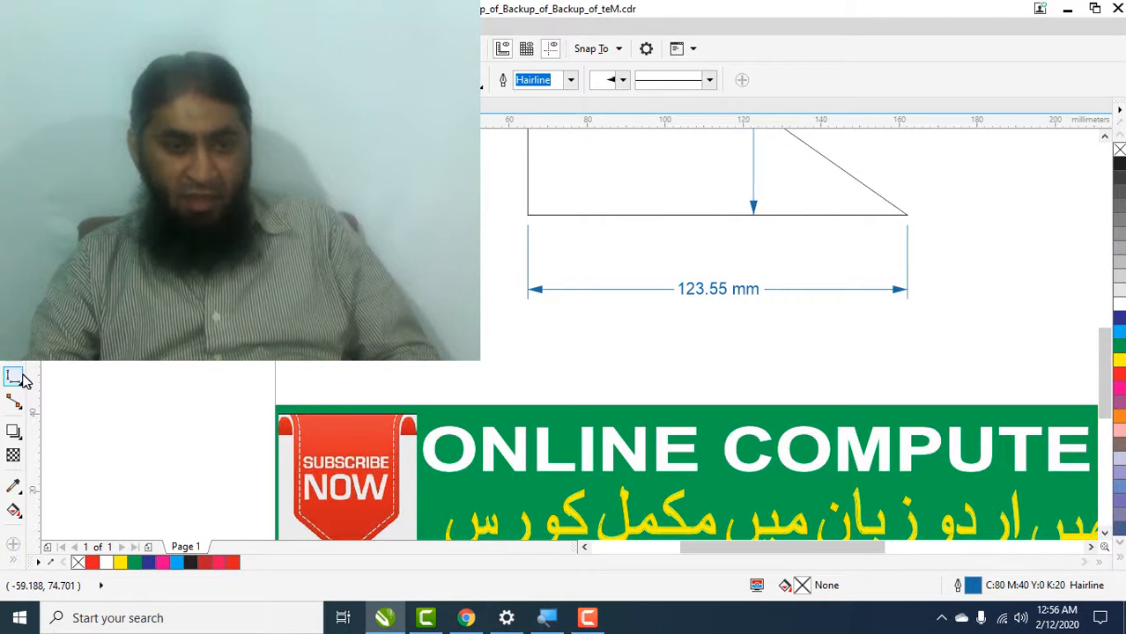
click(571, 290)
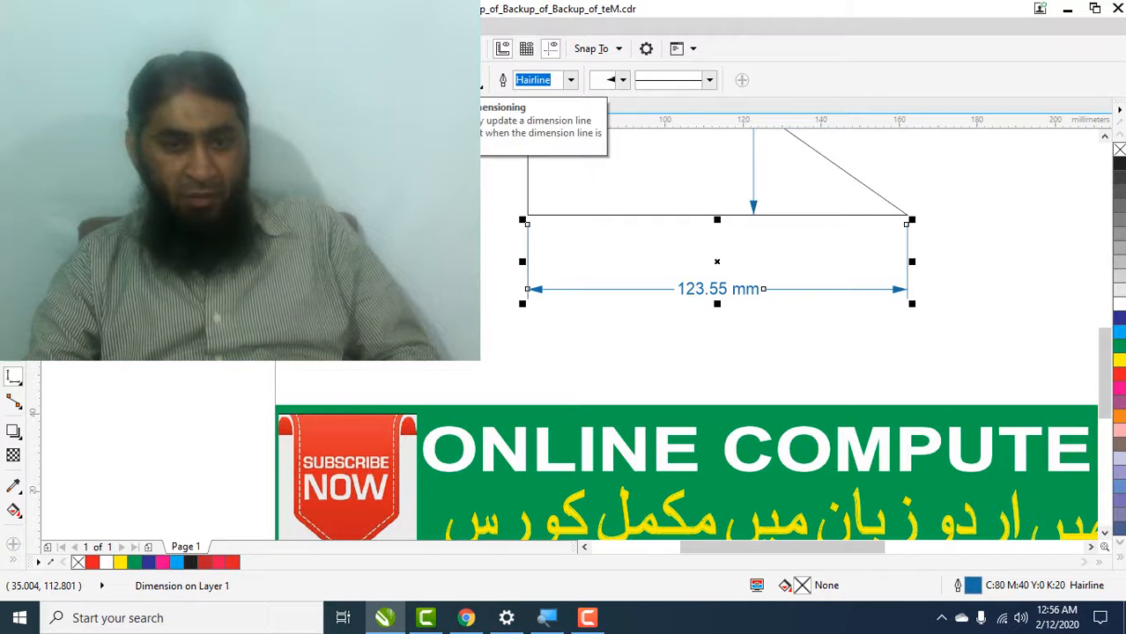
click(417, 80)
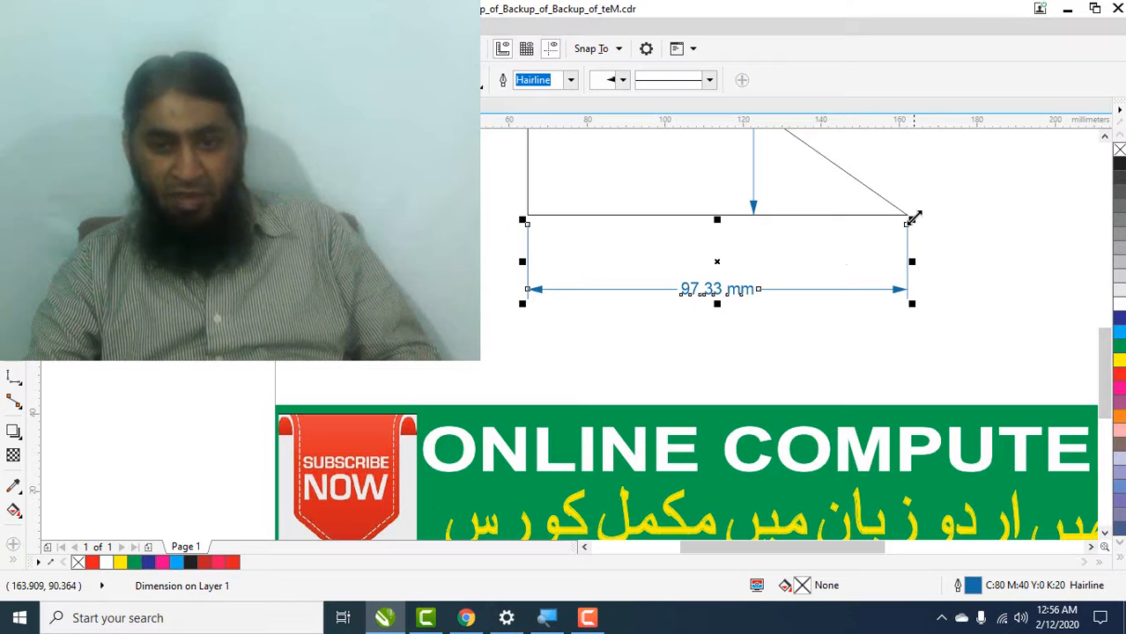
click(912, 218)
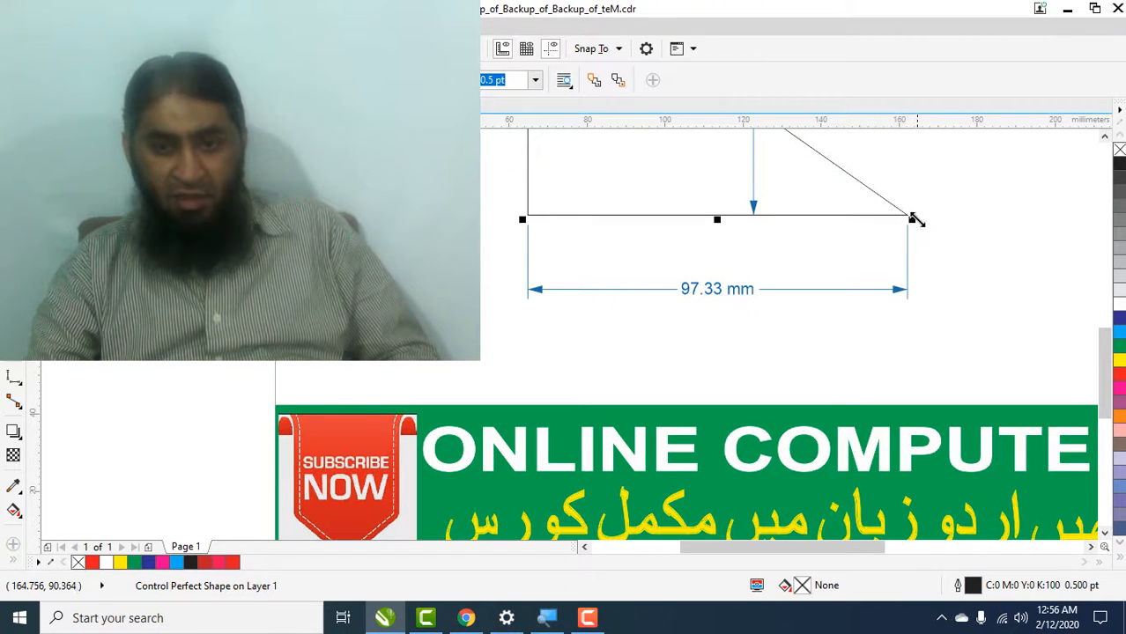
drag(913, 219, 968, 258)
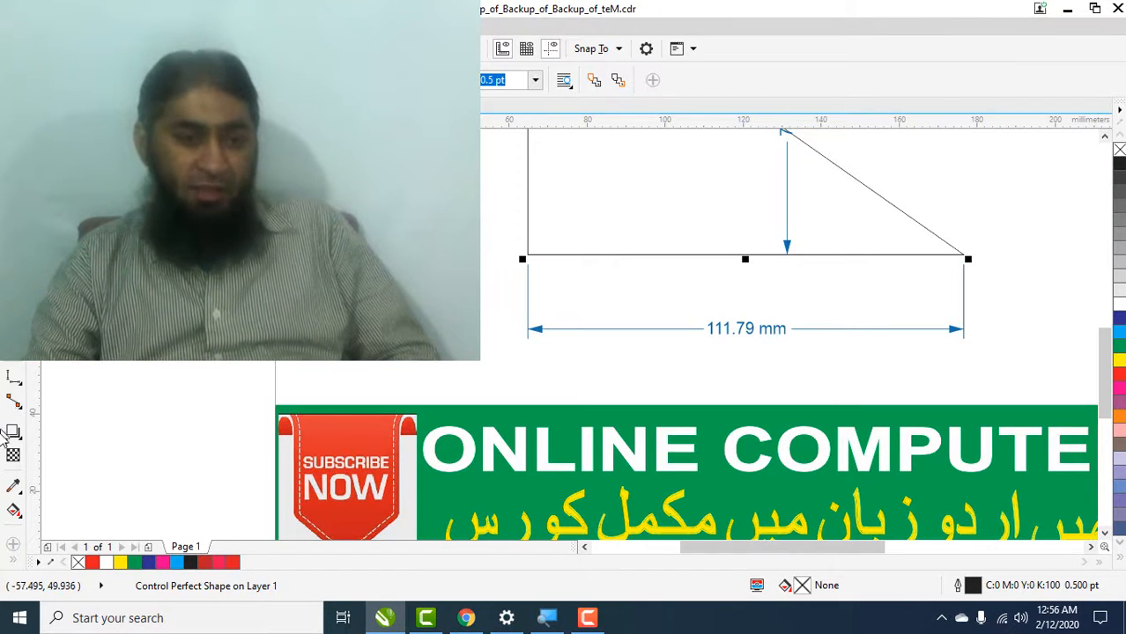
click(13, 401)
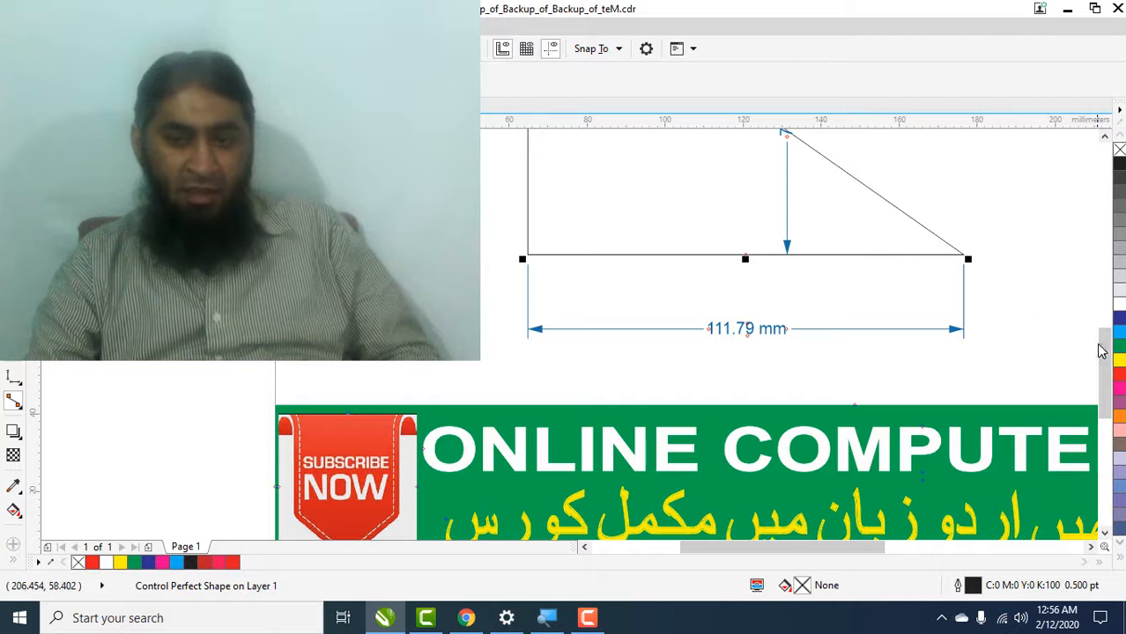
drag(1099, 351, 1099, 311)
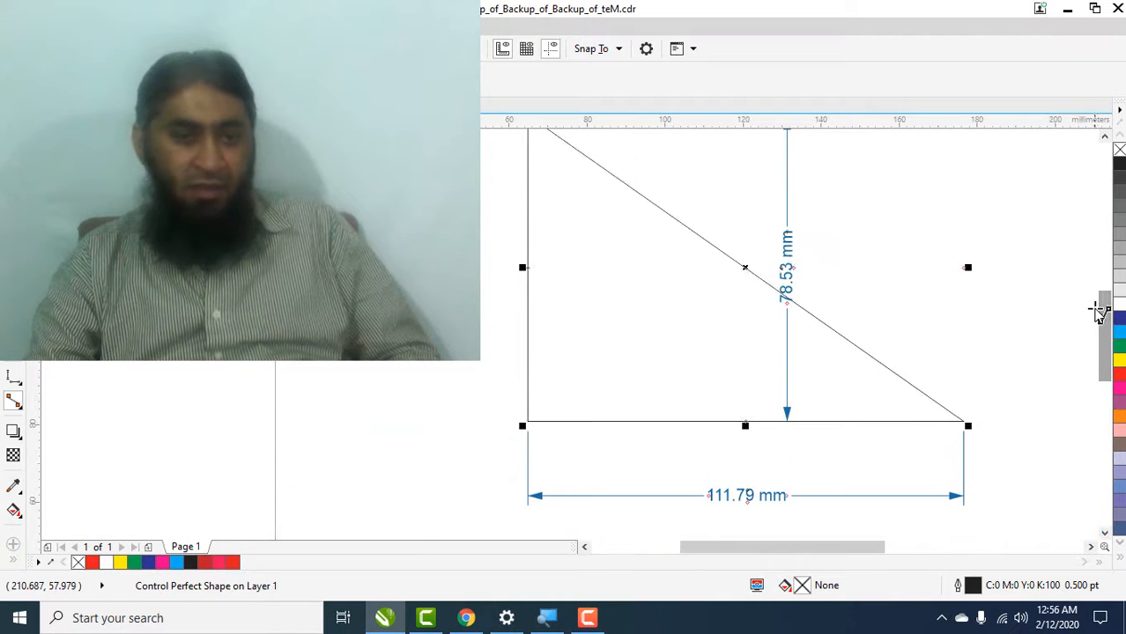
click(786, 219)
click(713, 492)
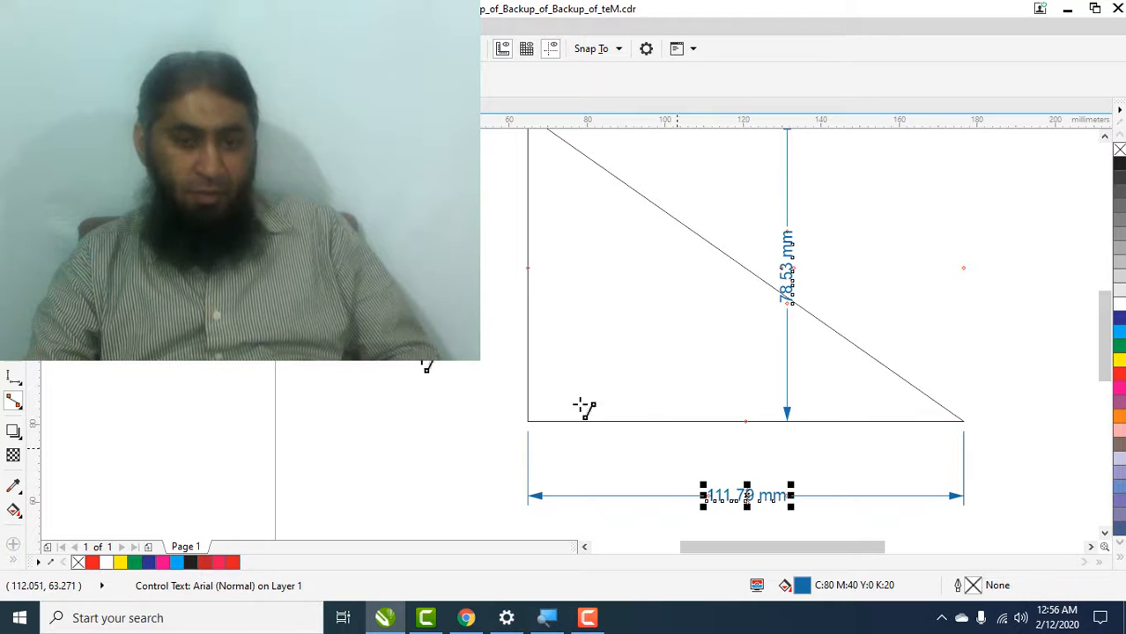
Try the base dimension's text above and through the dimension line, and place it below the line
click(592, 497)
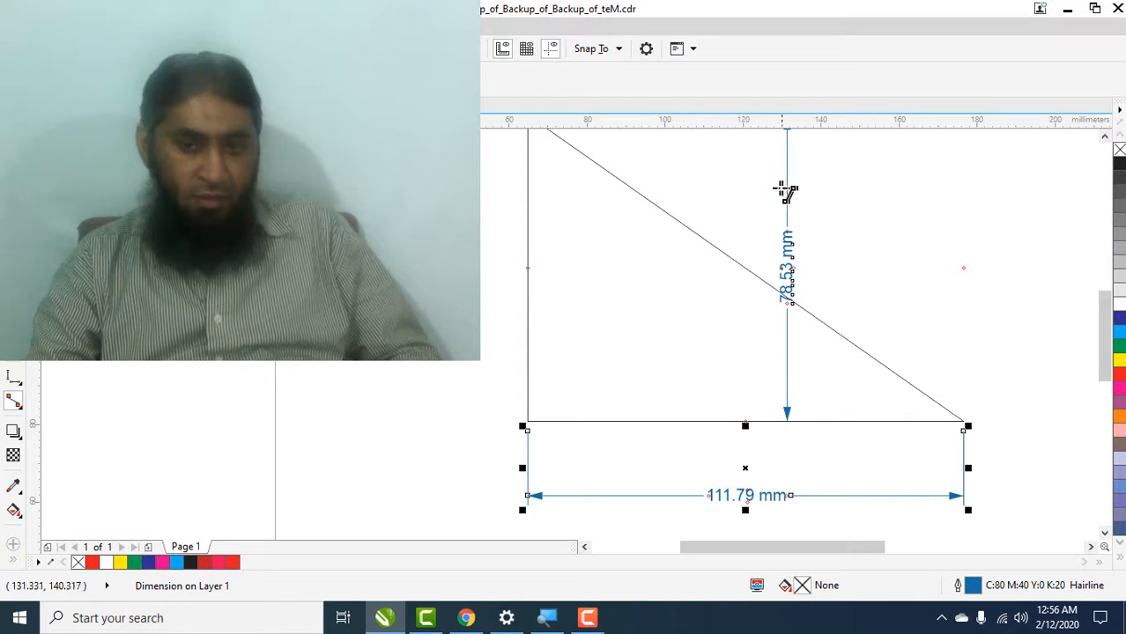
click(15, 383)
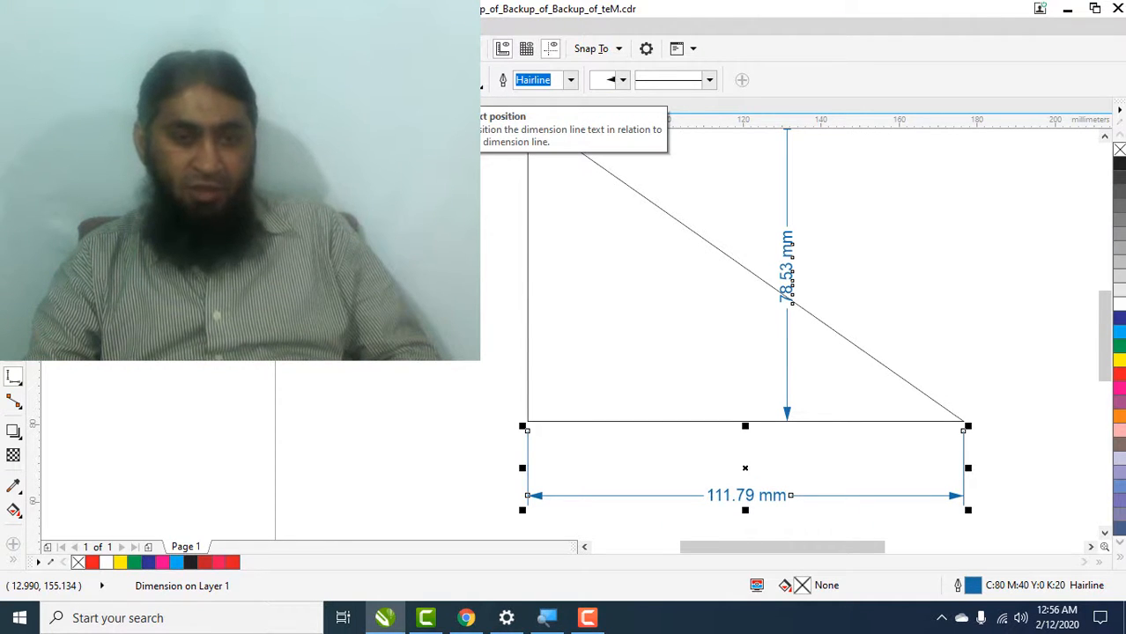
click(476, 80)
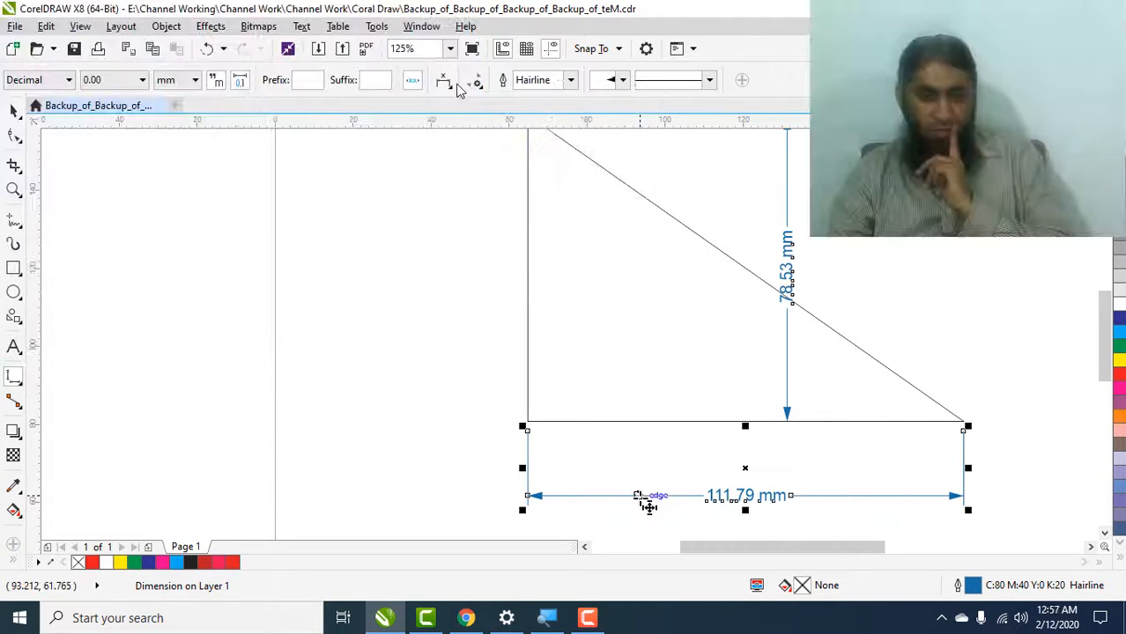
click(443, 84)
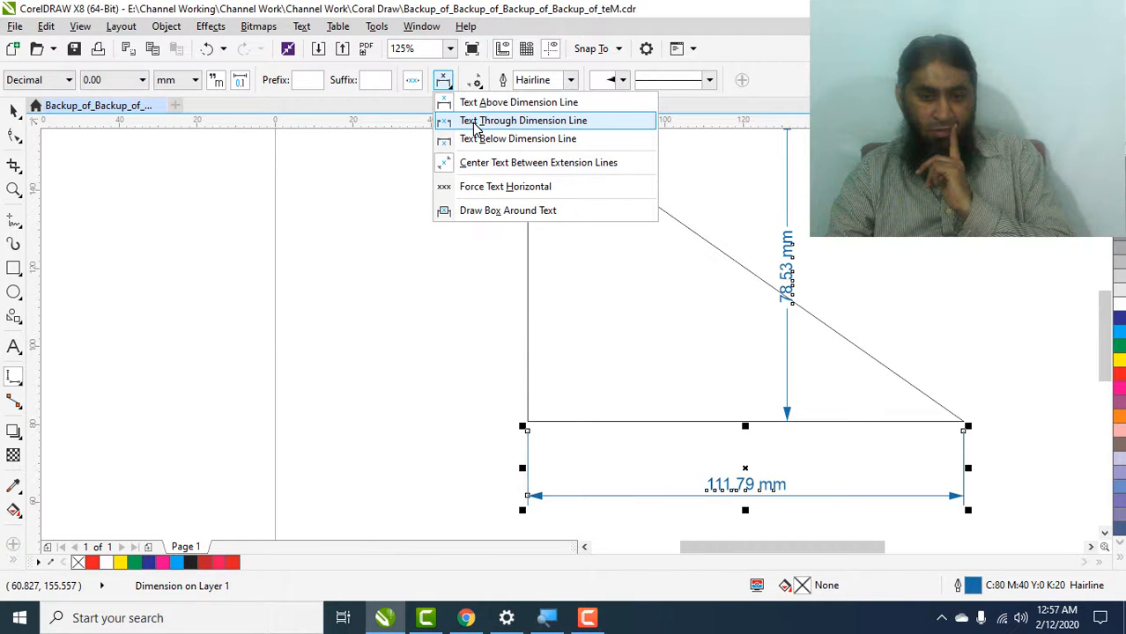
click(476, 125)
click(450, 94)
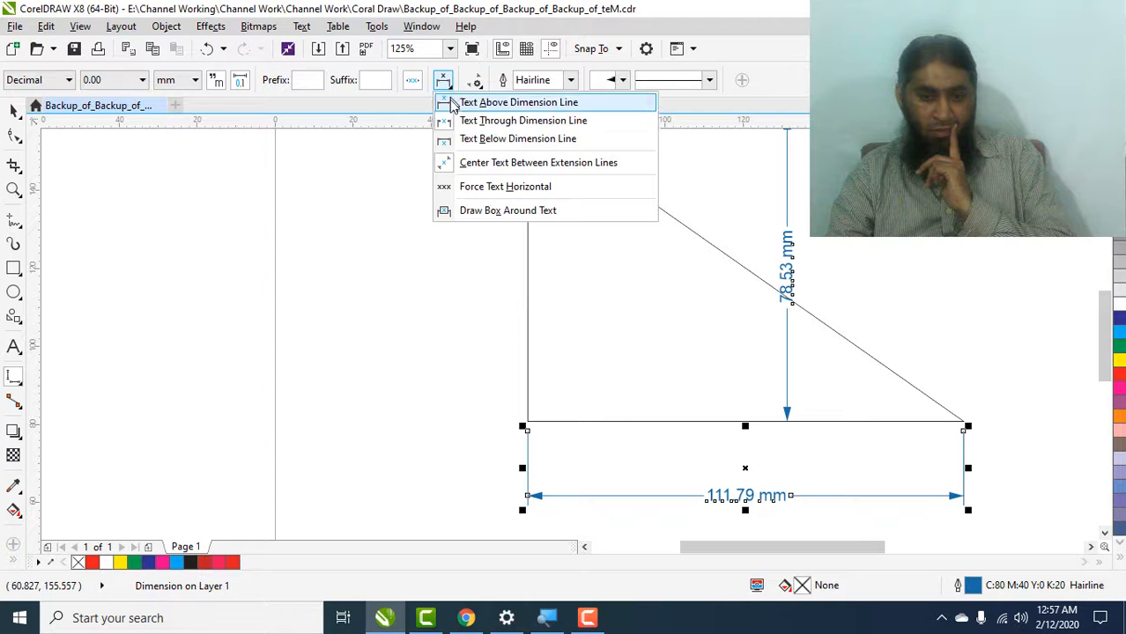
click(483, 141)
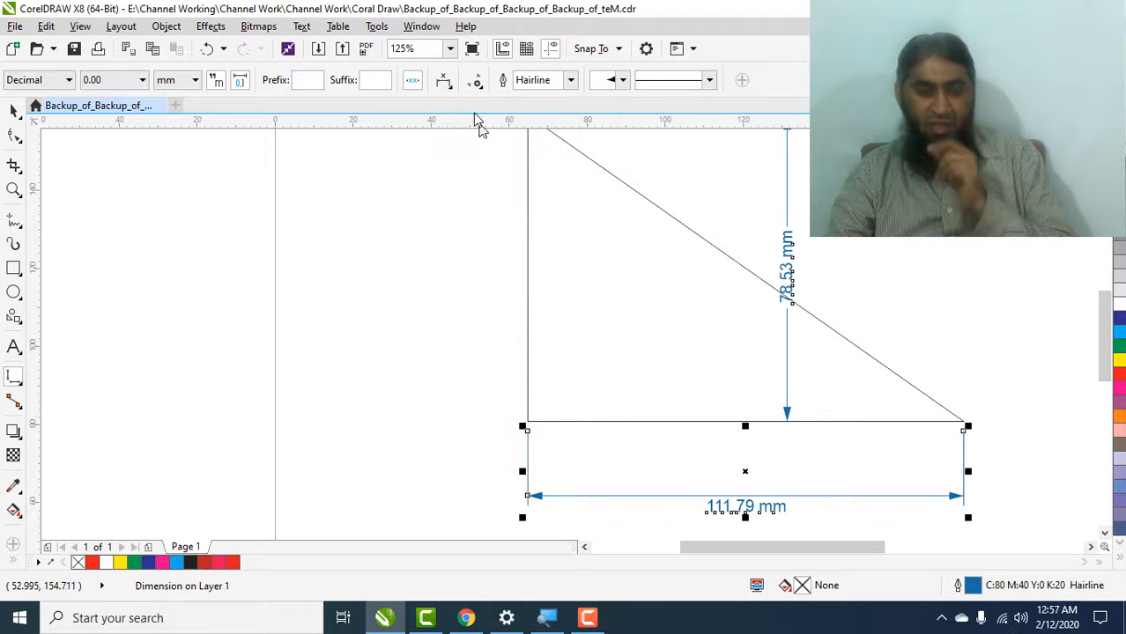
Turn off centering between extension lines for the base dimension's text and draw a box around the text
click(449, 88)
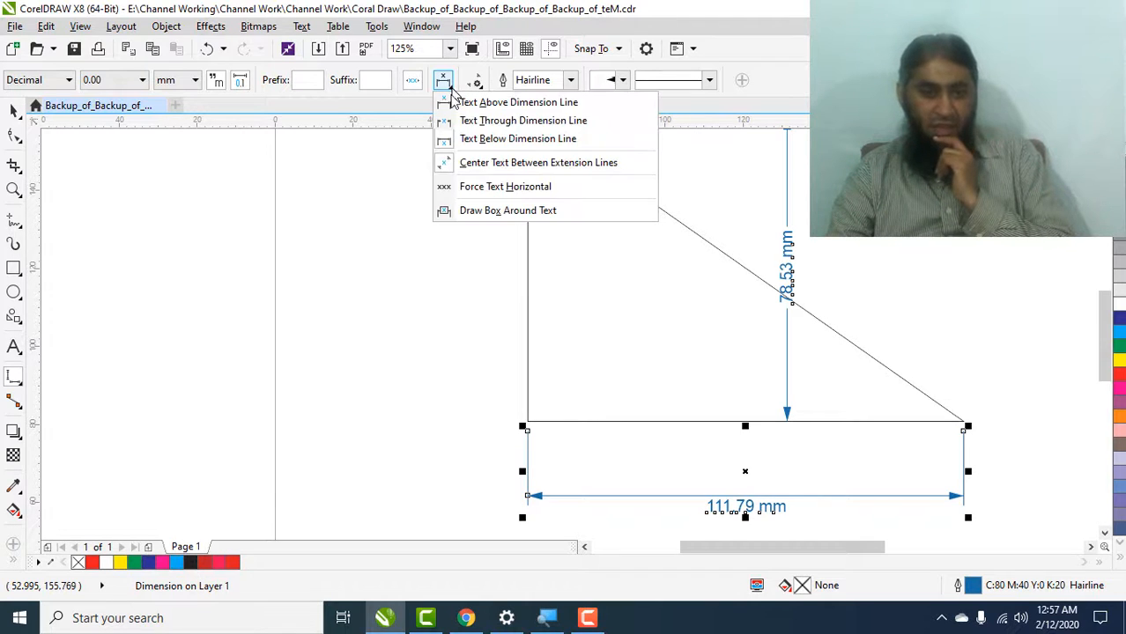
click(499, 167)
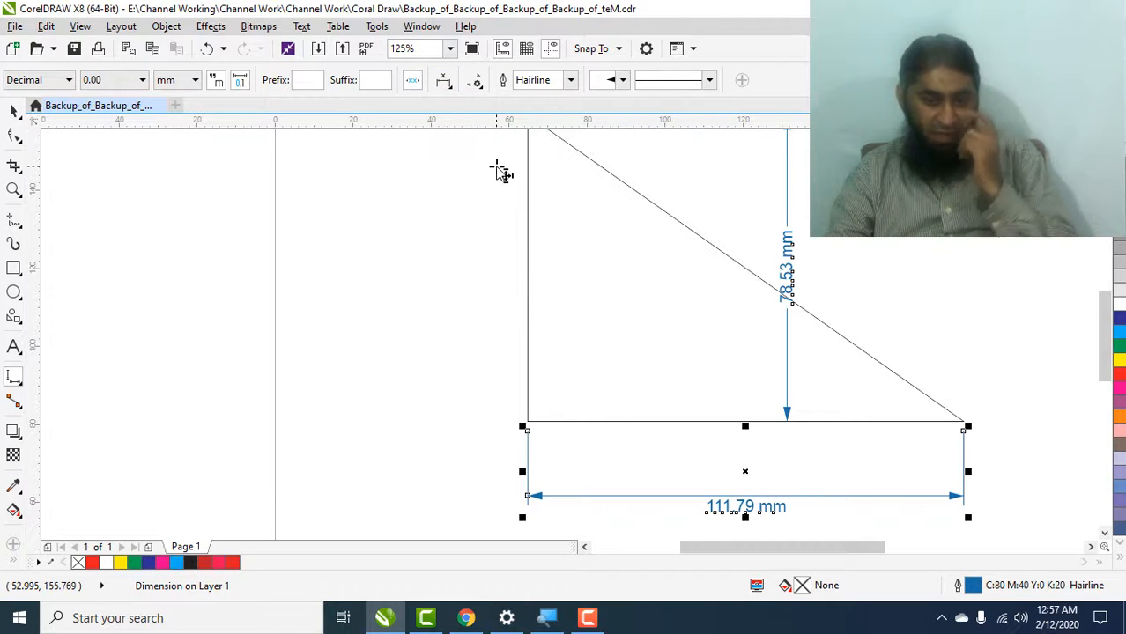
click(449, 92)
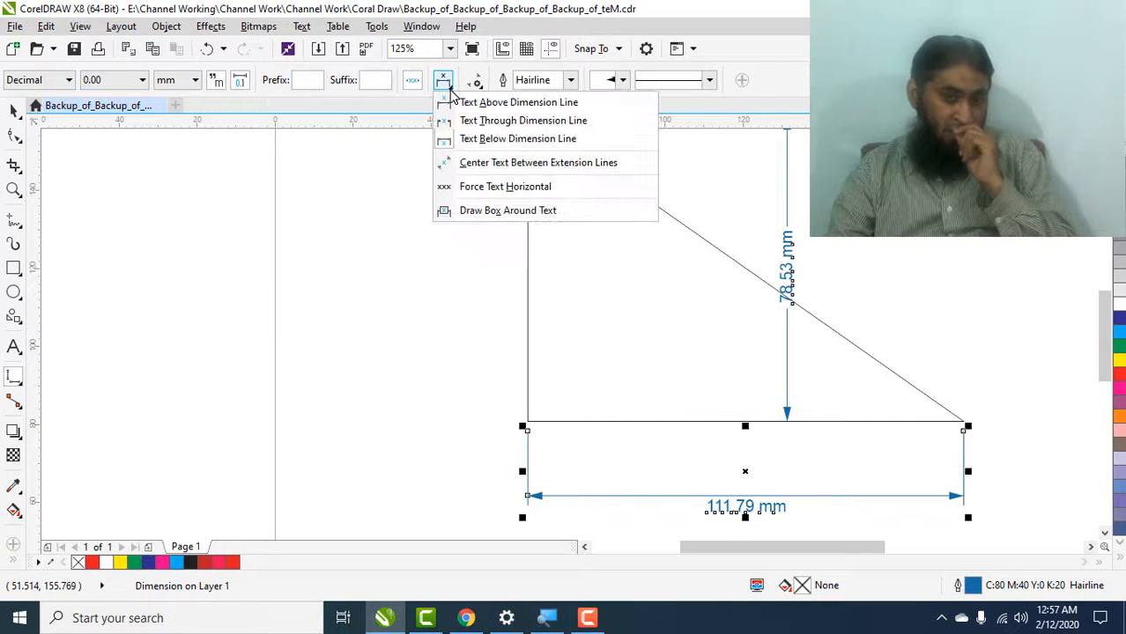
click(494, 211)
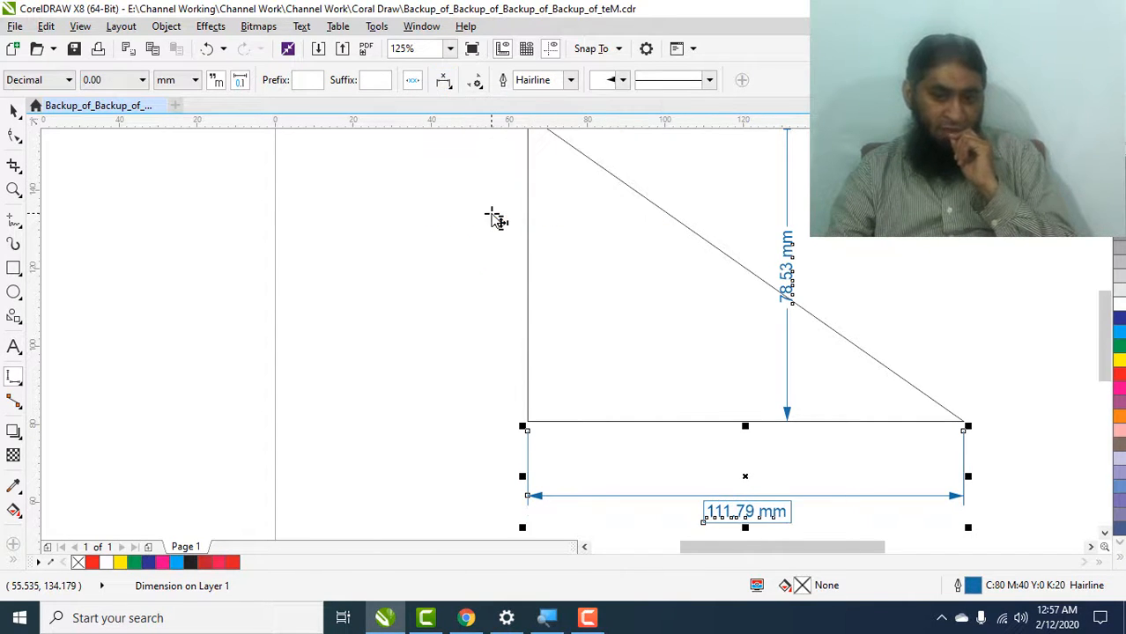
Try to force the height dimension's text horizontal with only the text selected
click(791, 295)
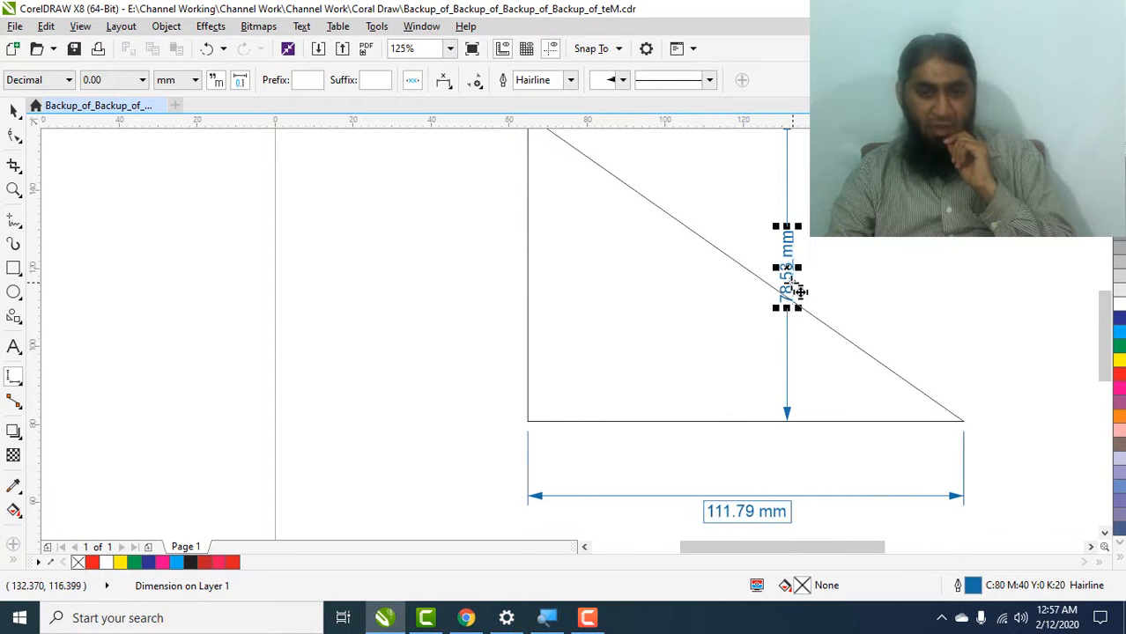
click(475, 82)
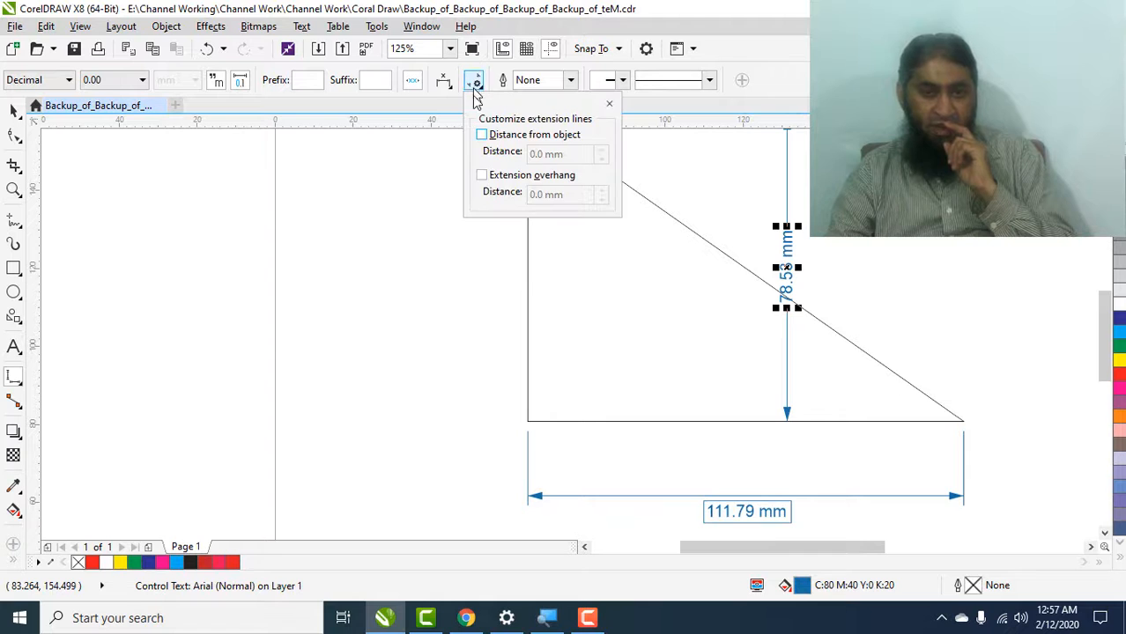
click(449, 88)
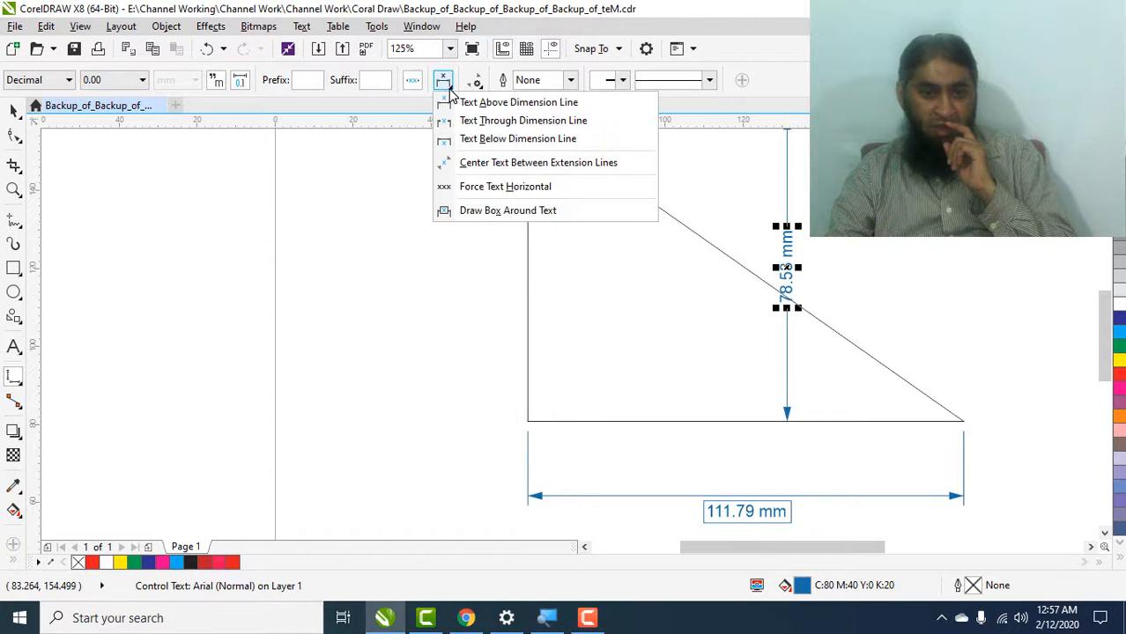
click(481, 187)
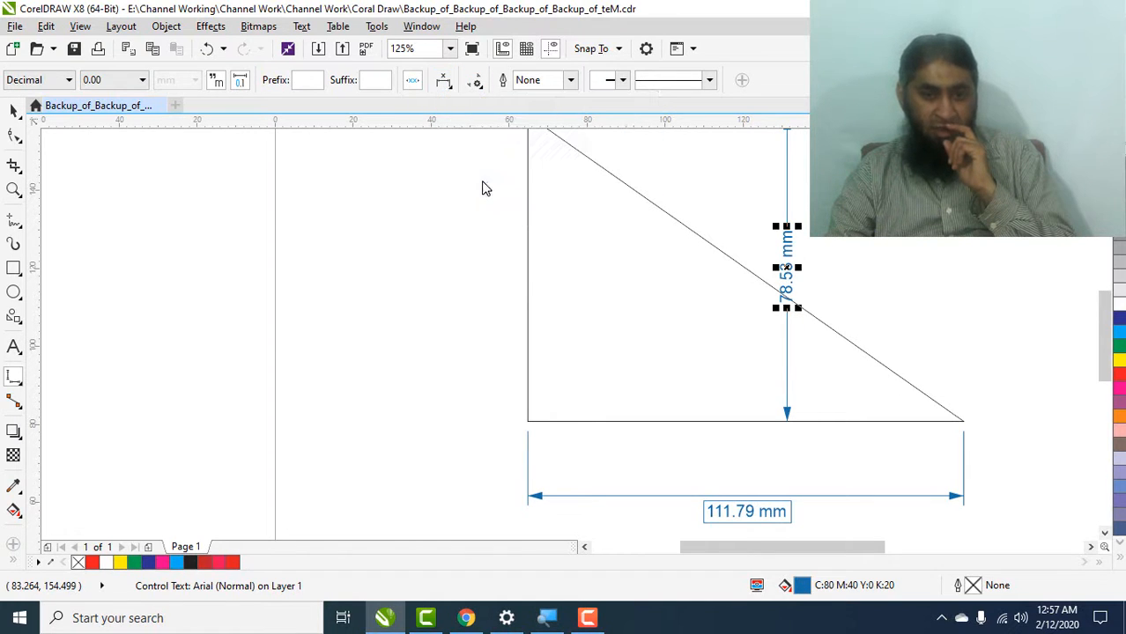
Select the whole height dimension and force its text horizontal
click(794, 370)
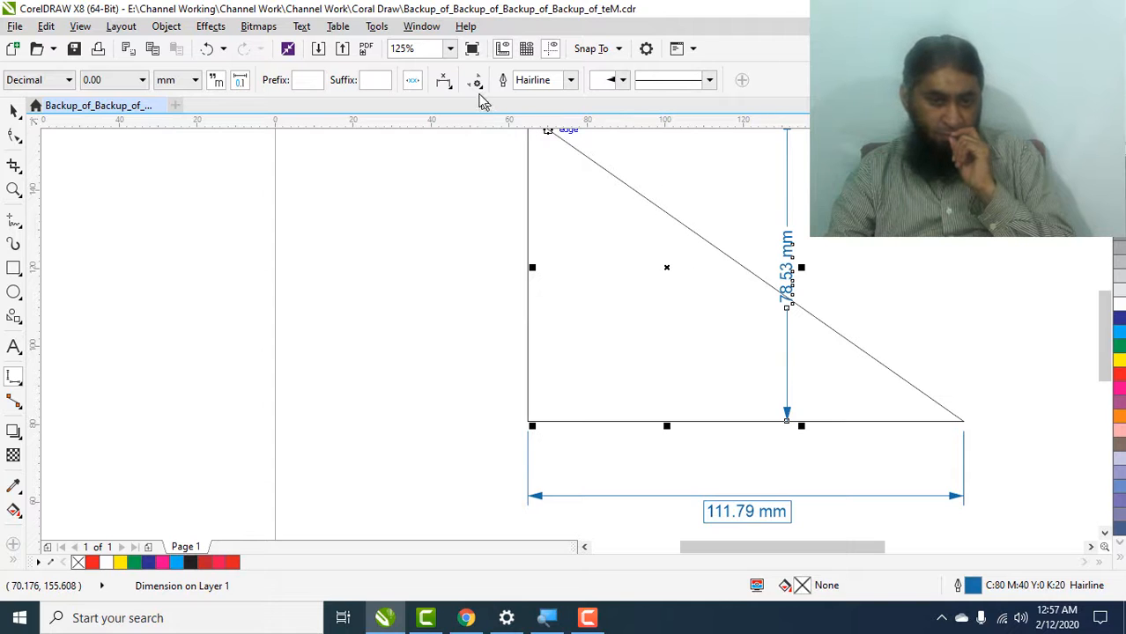
click(477, 84)
click(448, 85)
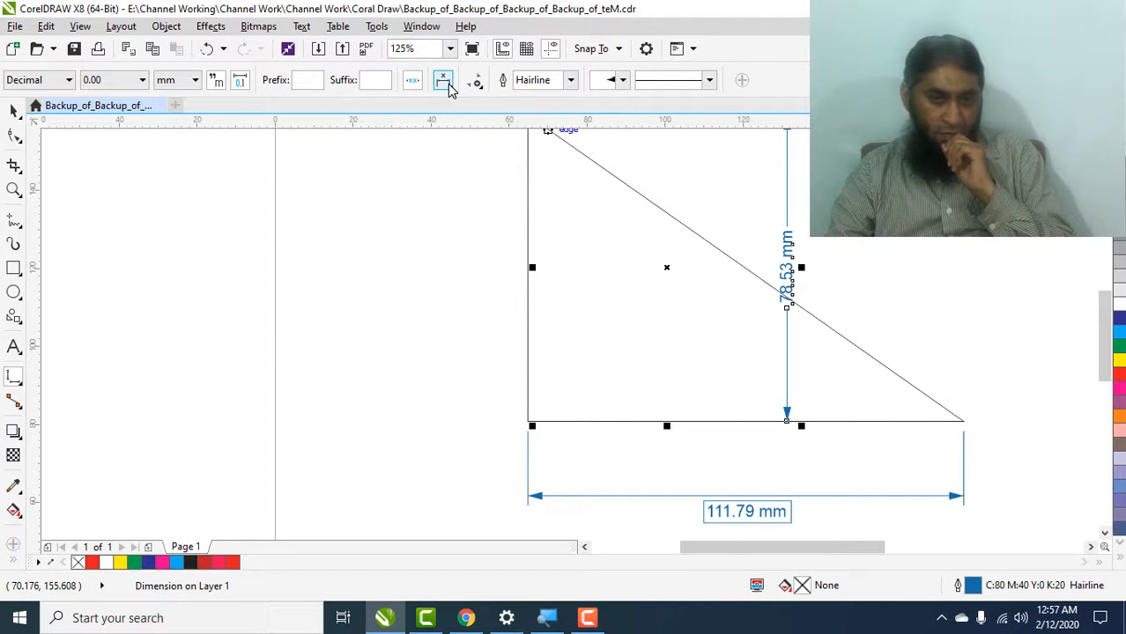
click(447, 85)
click(486, 187)
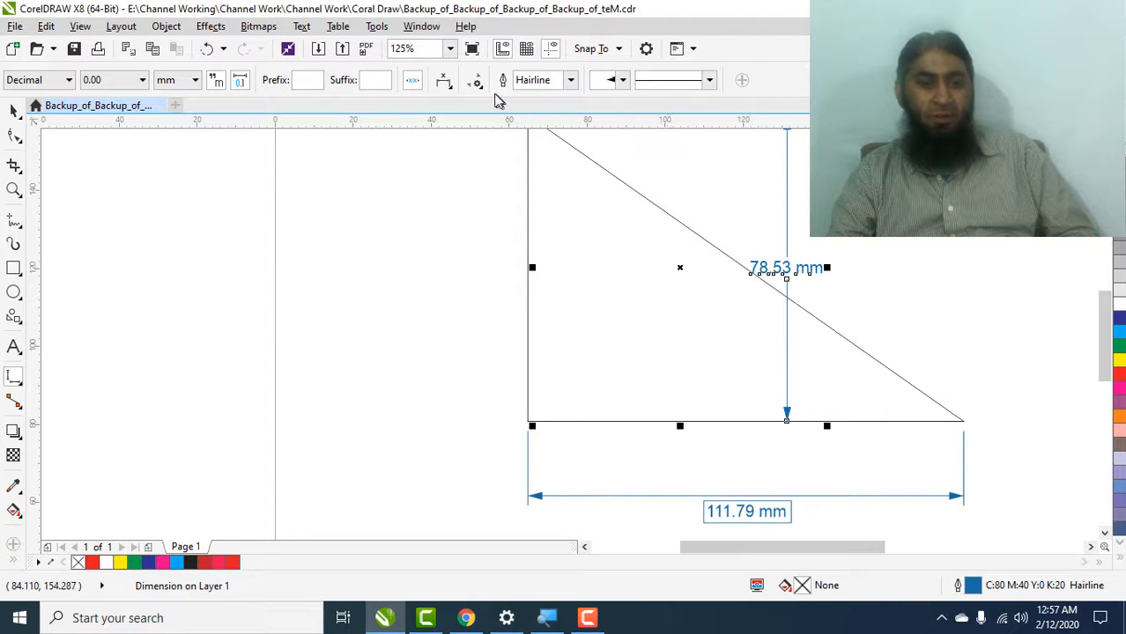
Select the base dimension and set its extension lines' distance from the object to 5 mm
click(474, 82)
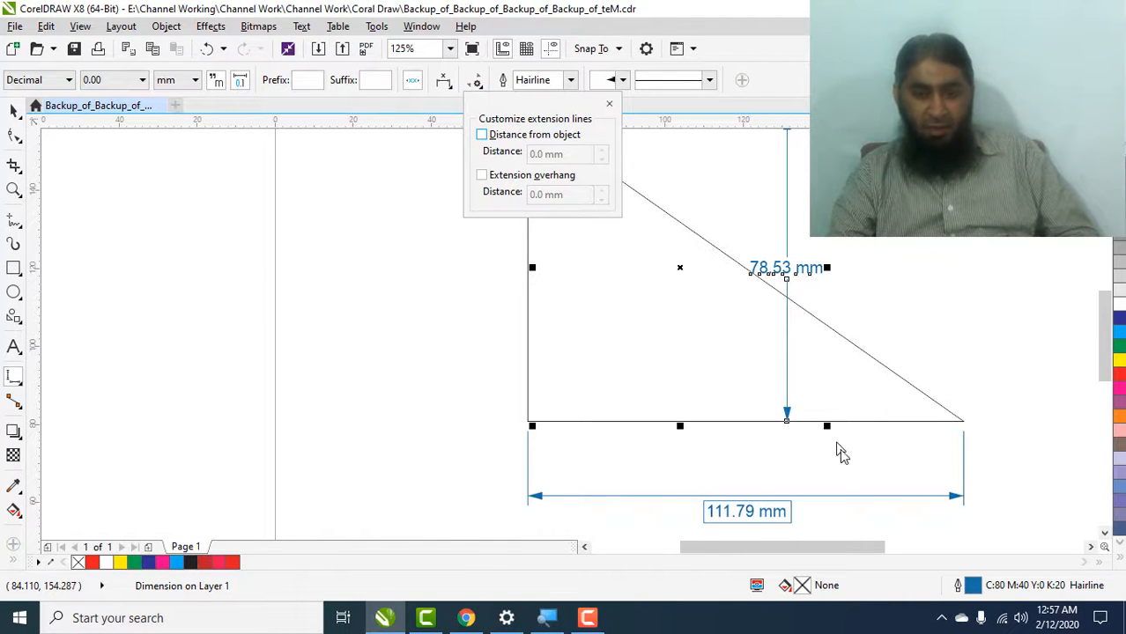
click(855, 502)
click(854, 501)
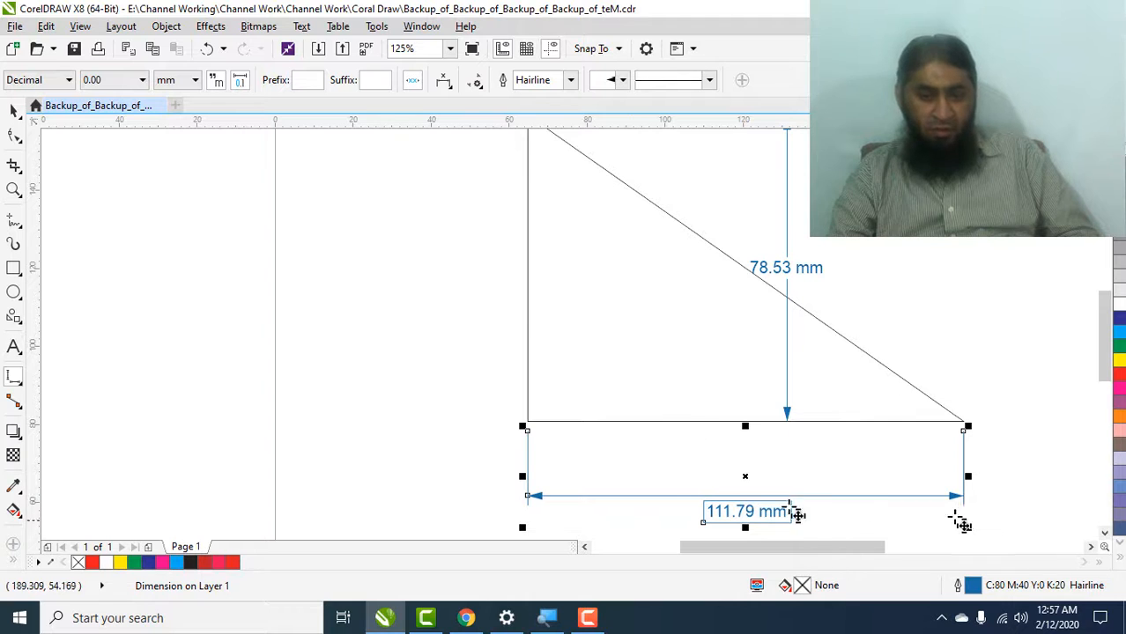
click(443, 81)
click(471, 87)
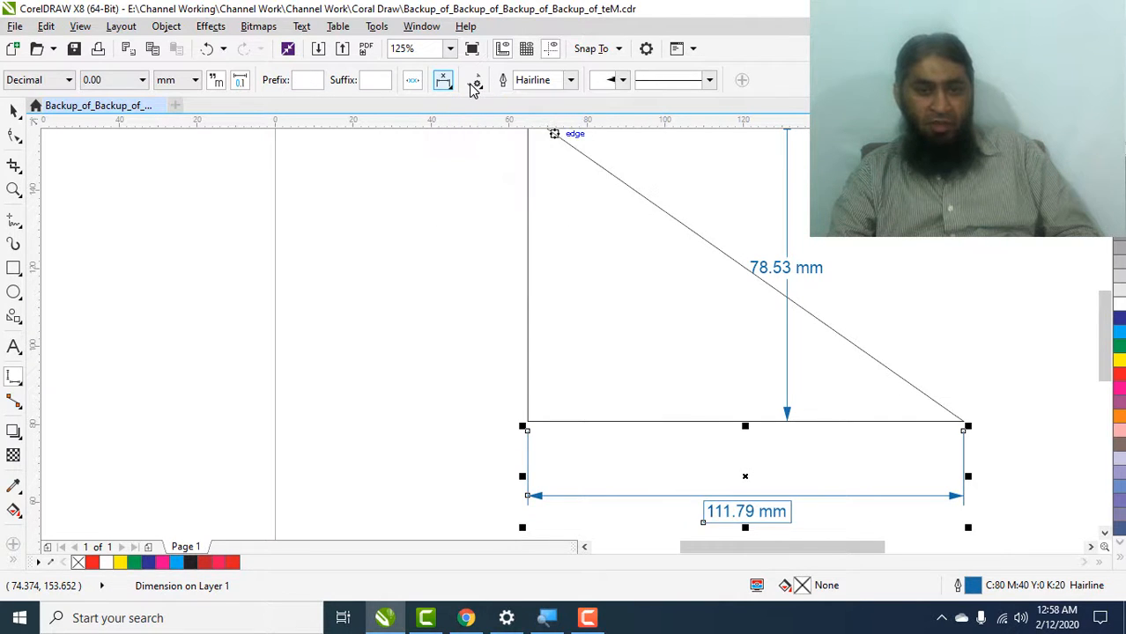
click(474, 85)
click(483, 134)
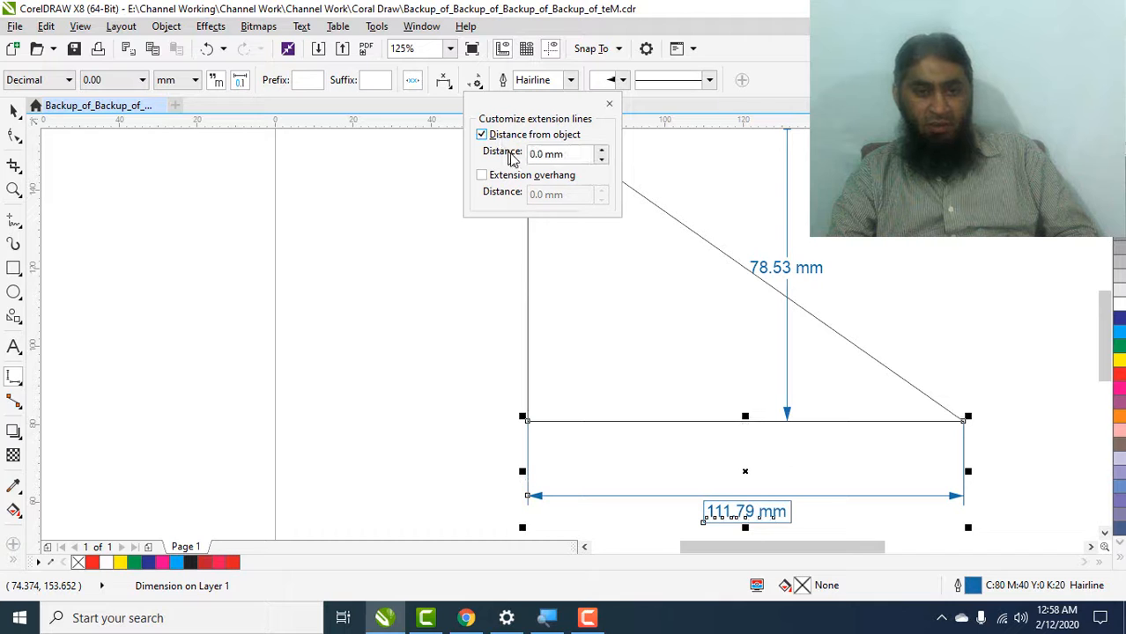
click(581, 157)
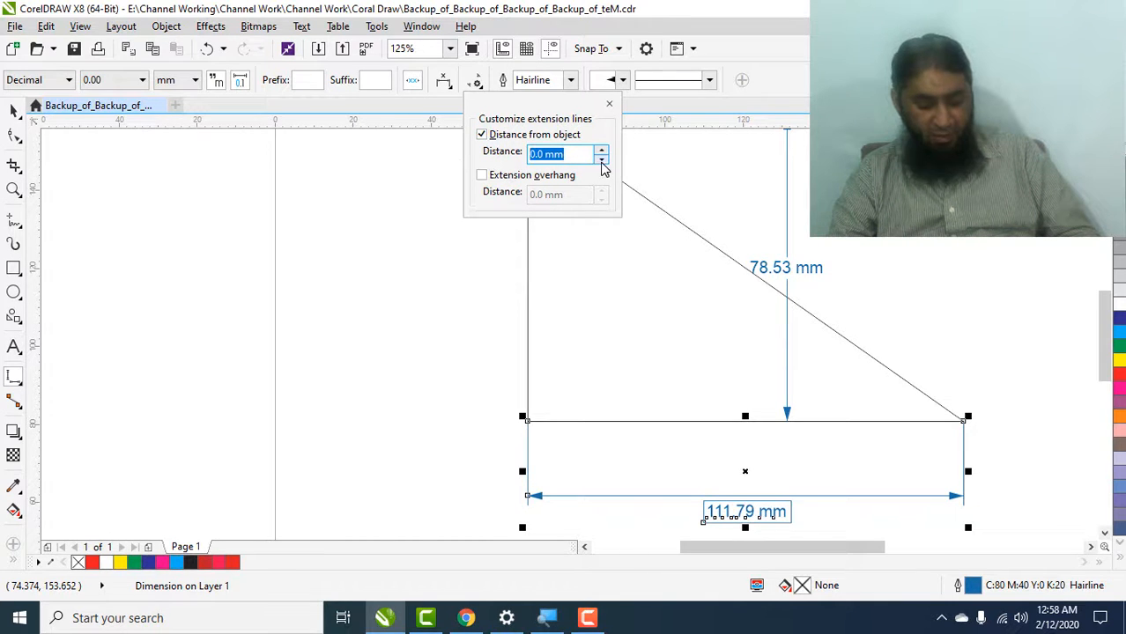
text(5)
key(Return)
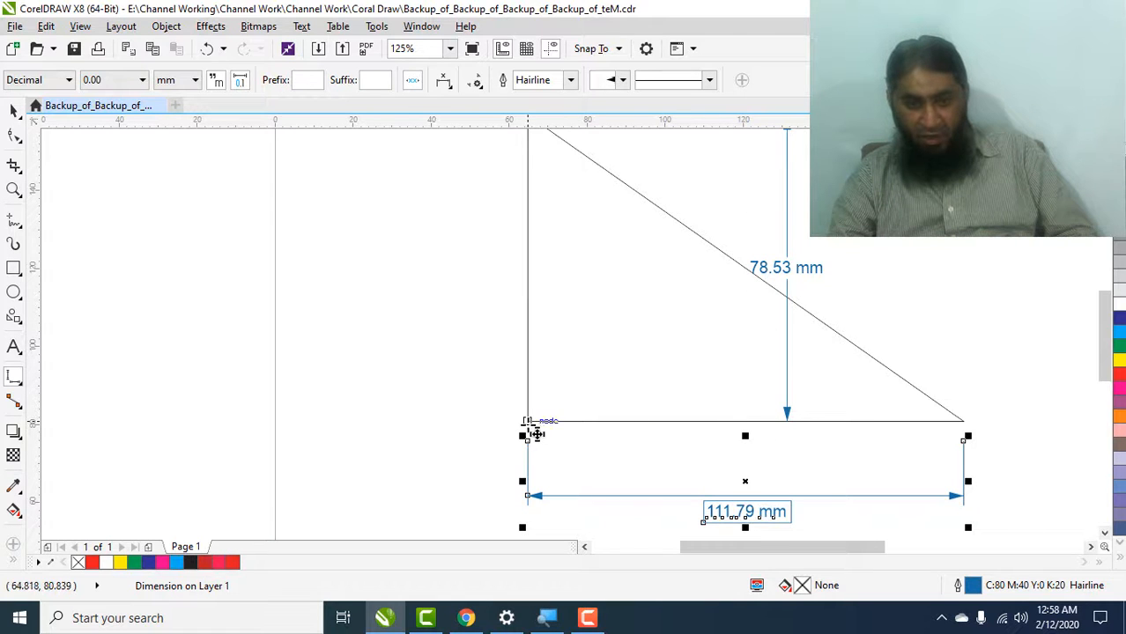
Turn on extension overhang for the base dimension and set the overhang distance to 10 mm
click(475, 81)
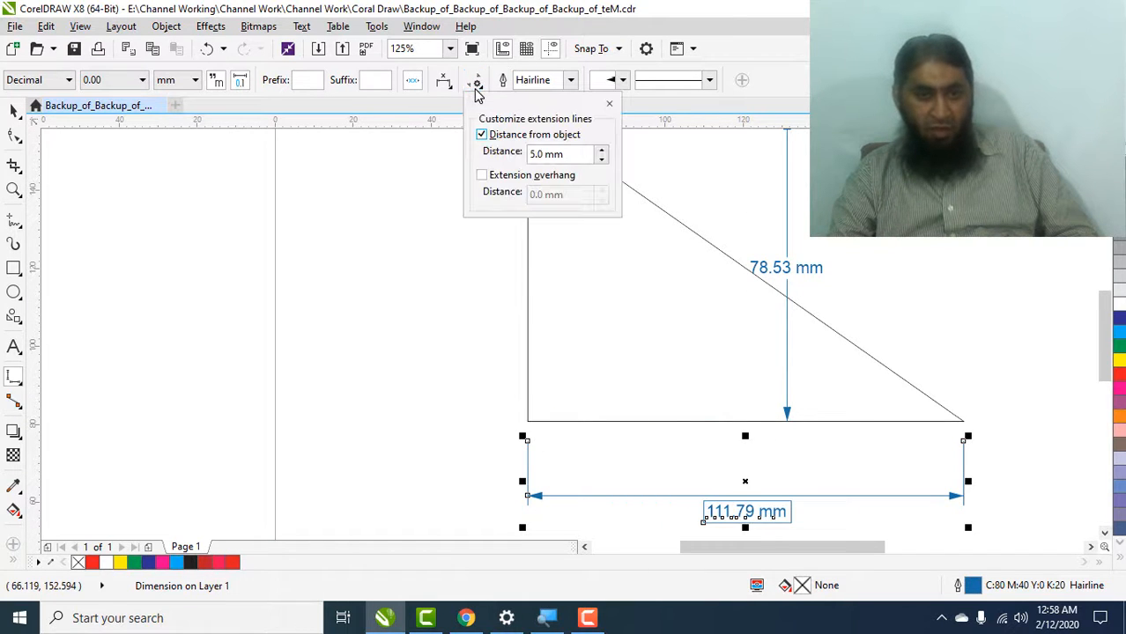
click(481, 177)
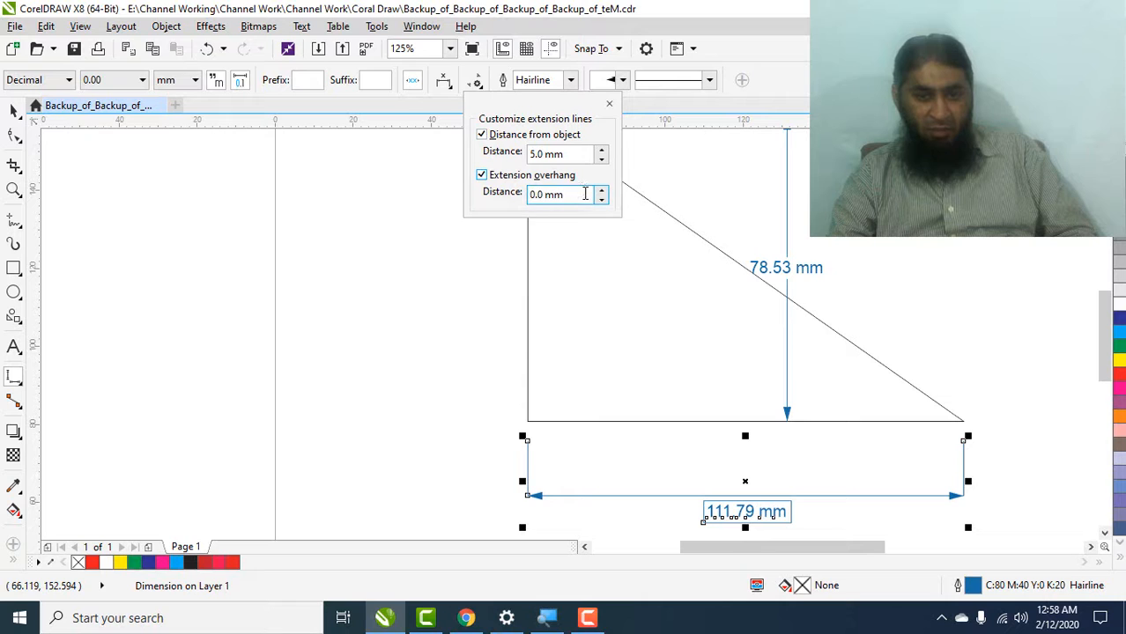
click(584, 194)
text(10)
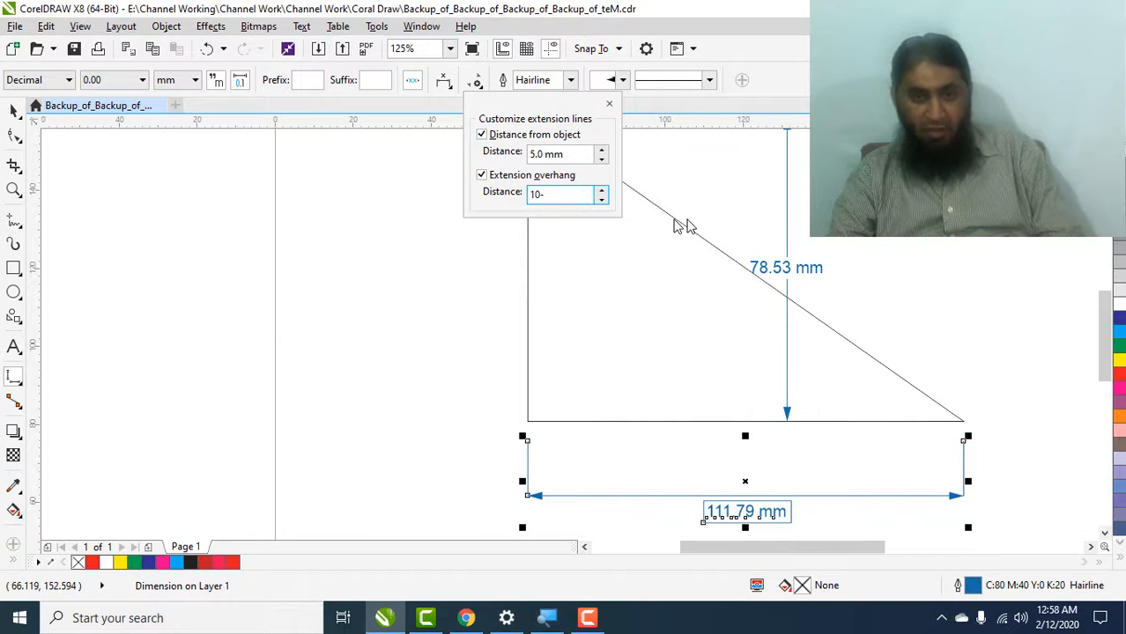
key(Return)
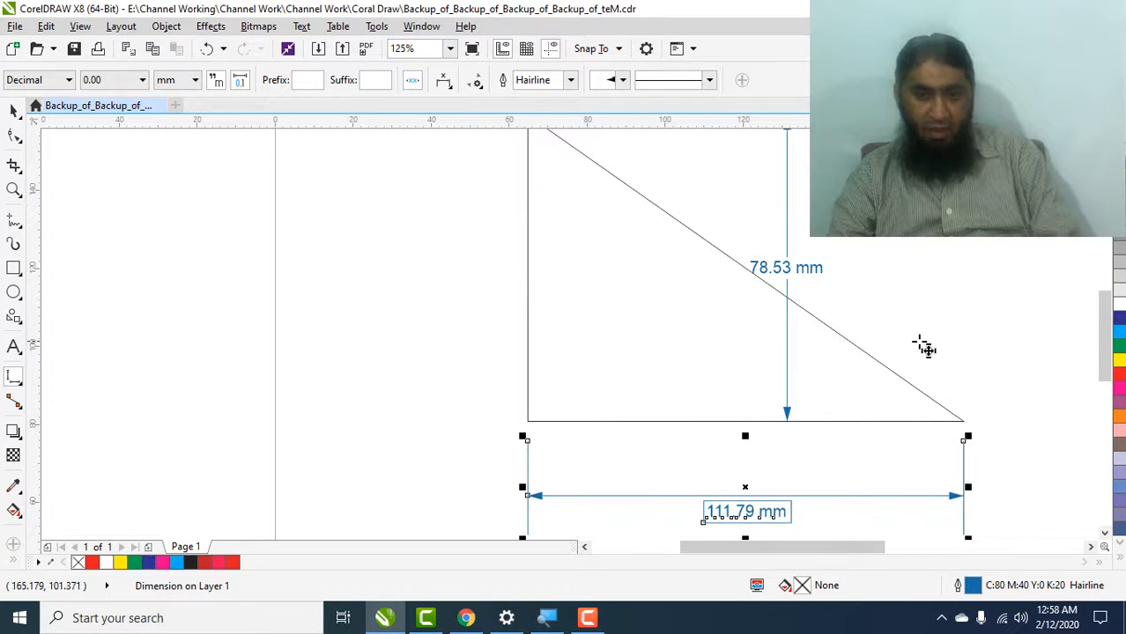
Try an 8 pt outline width on the base dimension, and set it to 1.5 pt
click(571, 80)
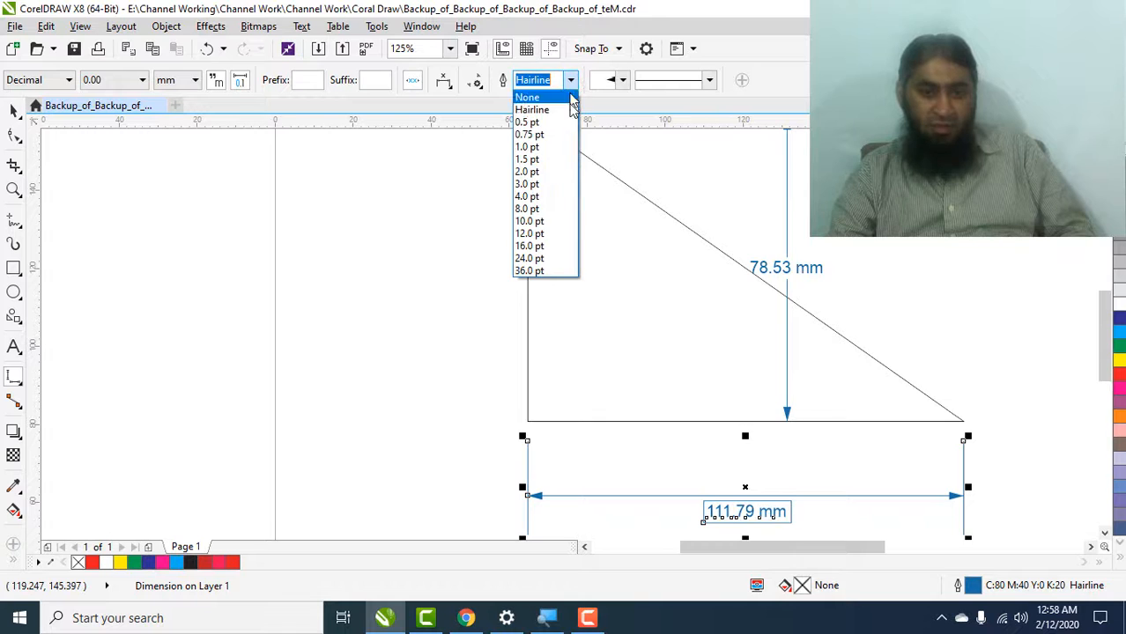
click(567, 211)
click(571, 80)
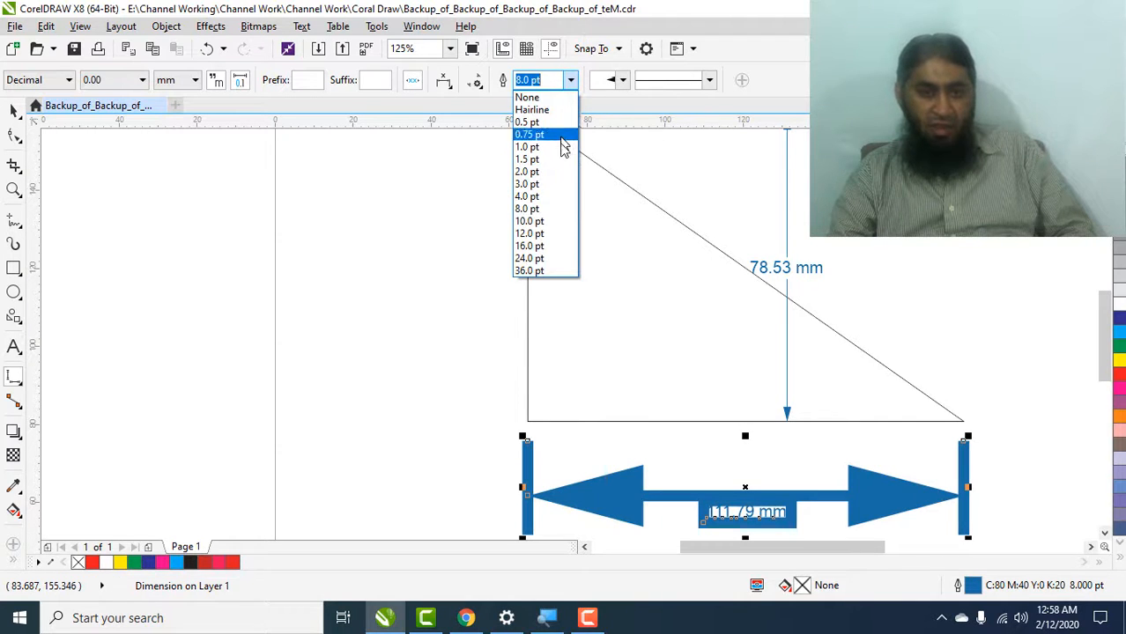
click(564, 159)
Apply a dotted line style to the base dimension and fit all objects in view
click(706, 80)
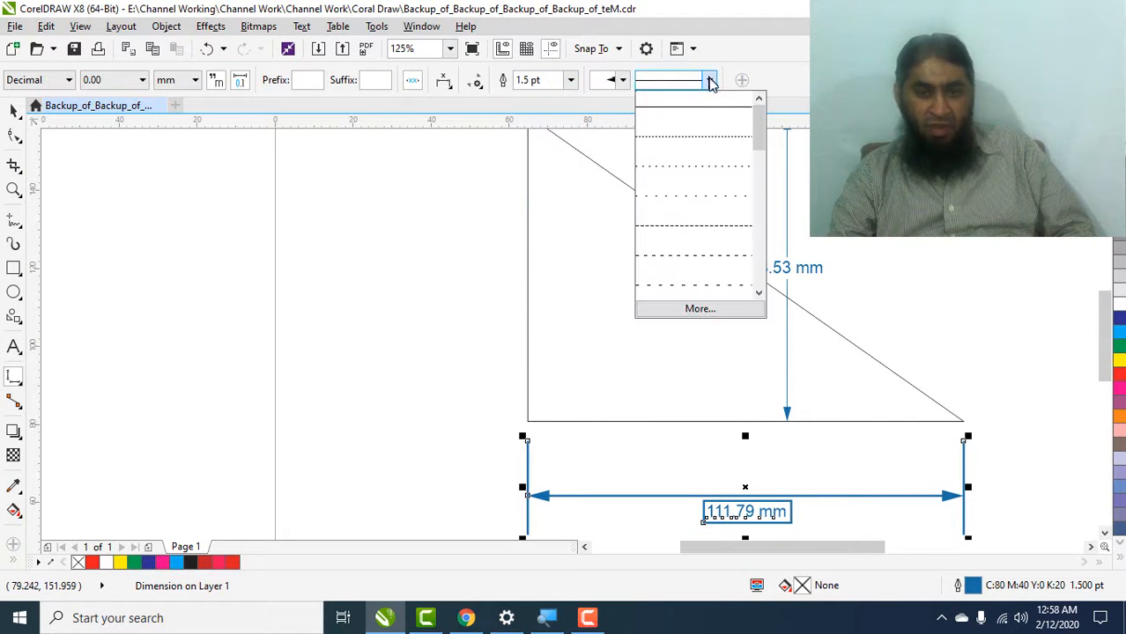
click(705, 188)
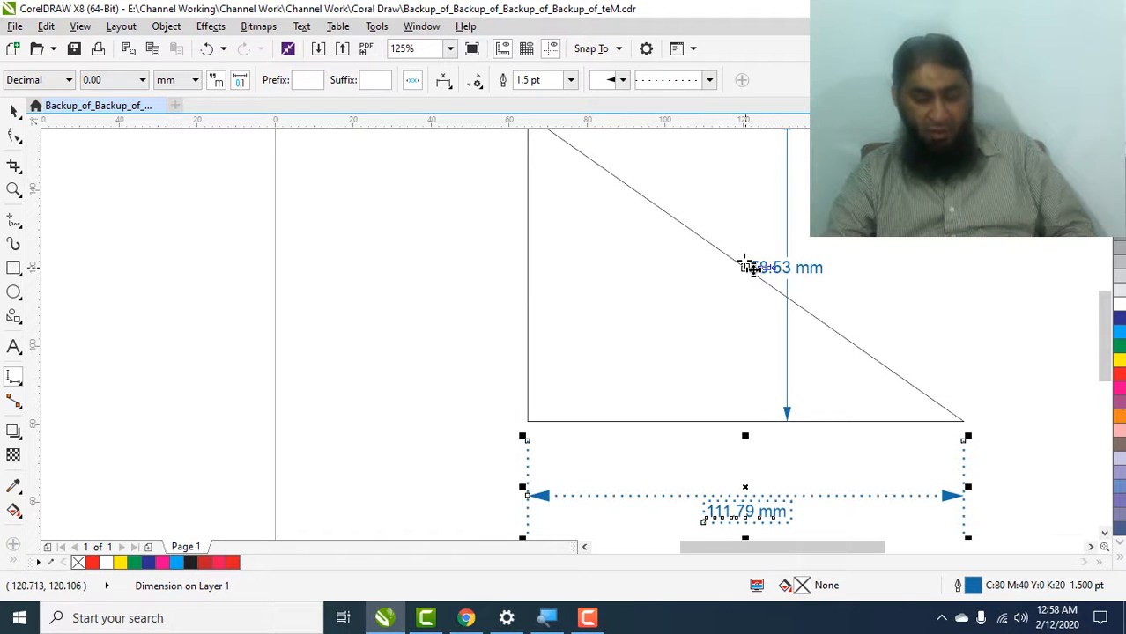
scroll(746, 263, down, 1)
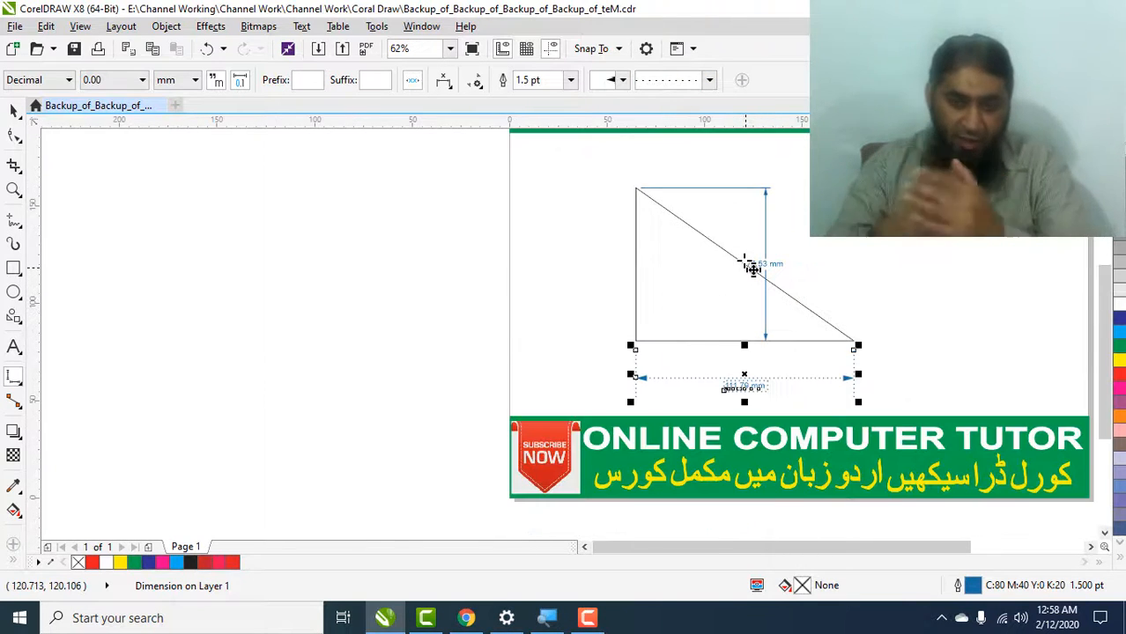
key(F4)
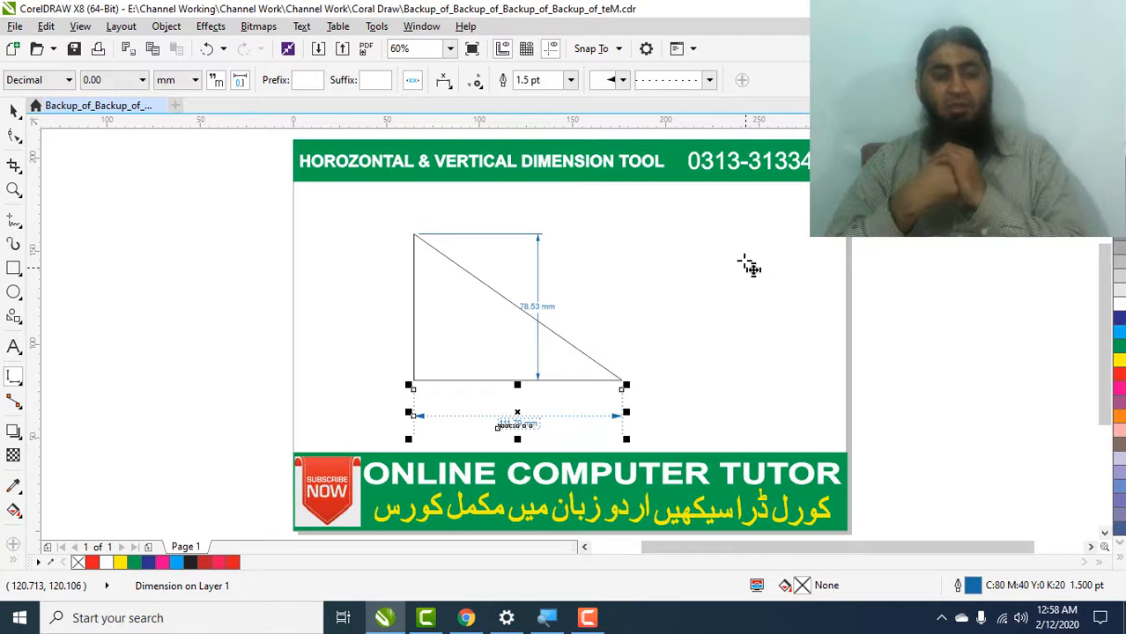